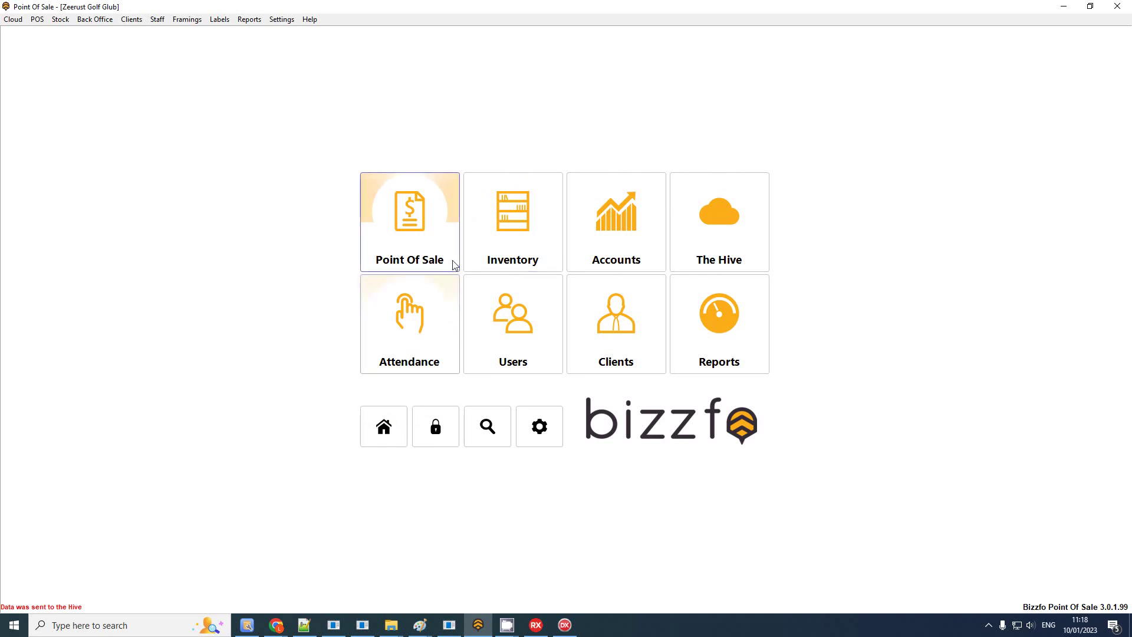
Step: Start Cash Sale 1 in the touch interface with one Infinity 115 from the Test category at R80.50
left_click(435, 210)
left_click(435, 210)
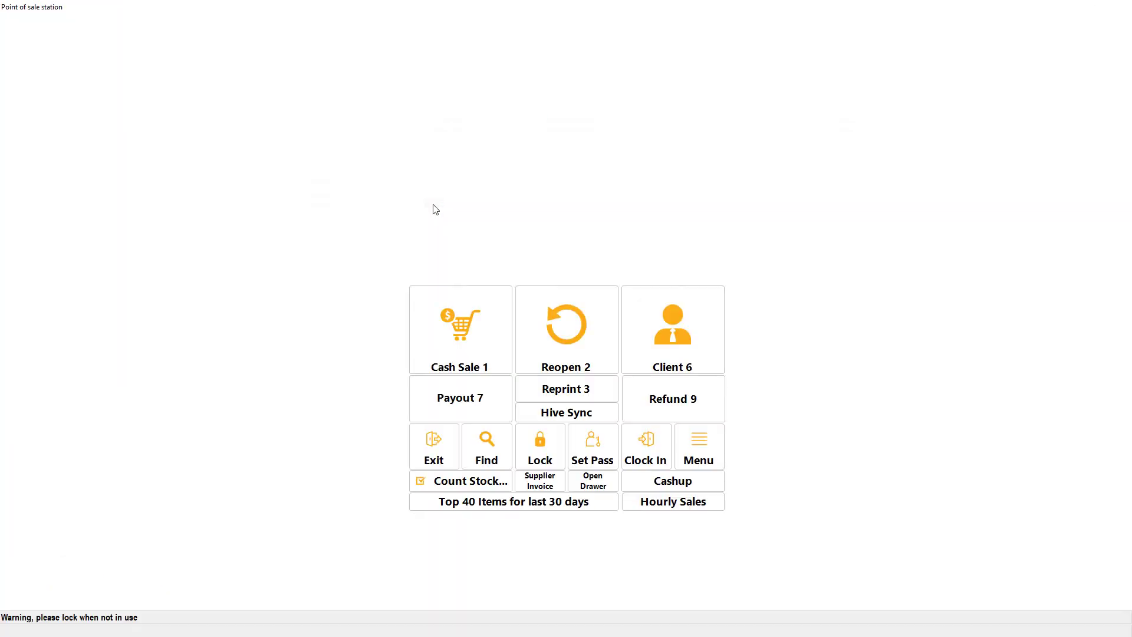
left_click(460, 318)
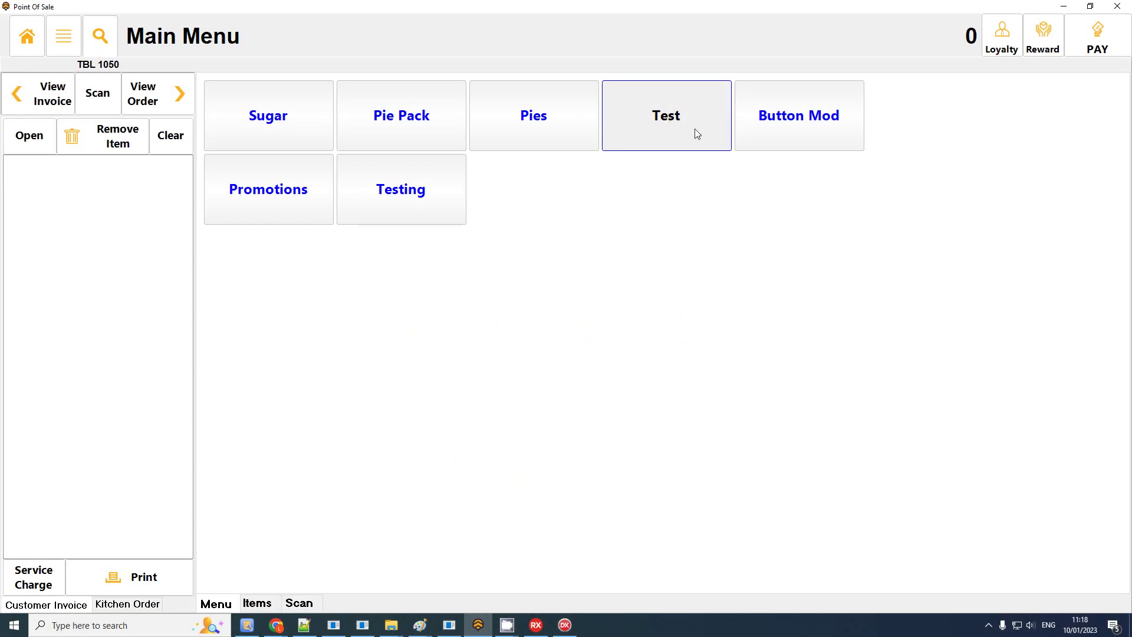
left_click(664, 119)
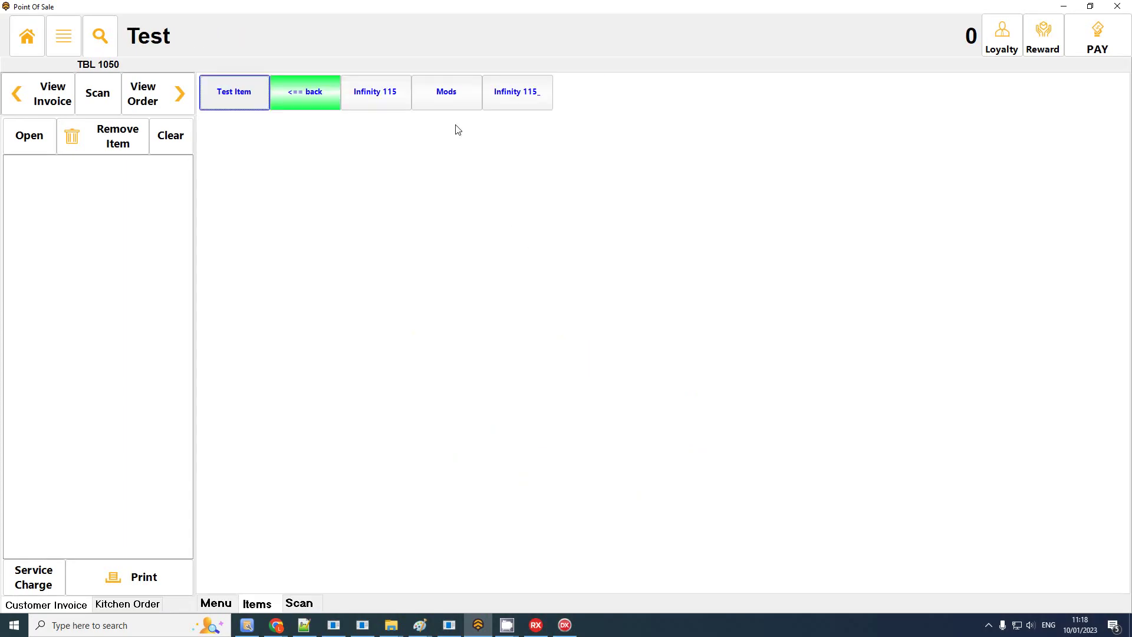
left_click(387, 99)
Step: Tender by Card > EFT Trf, confirm the online payment (open, 0.00 allocated), then exit
left_click(1097, 36)
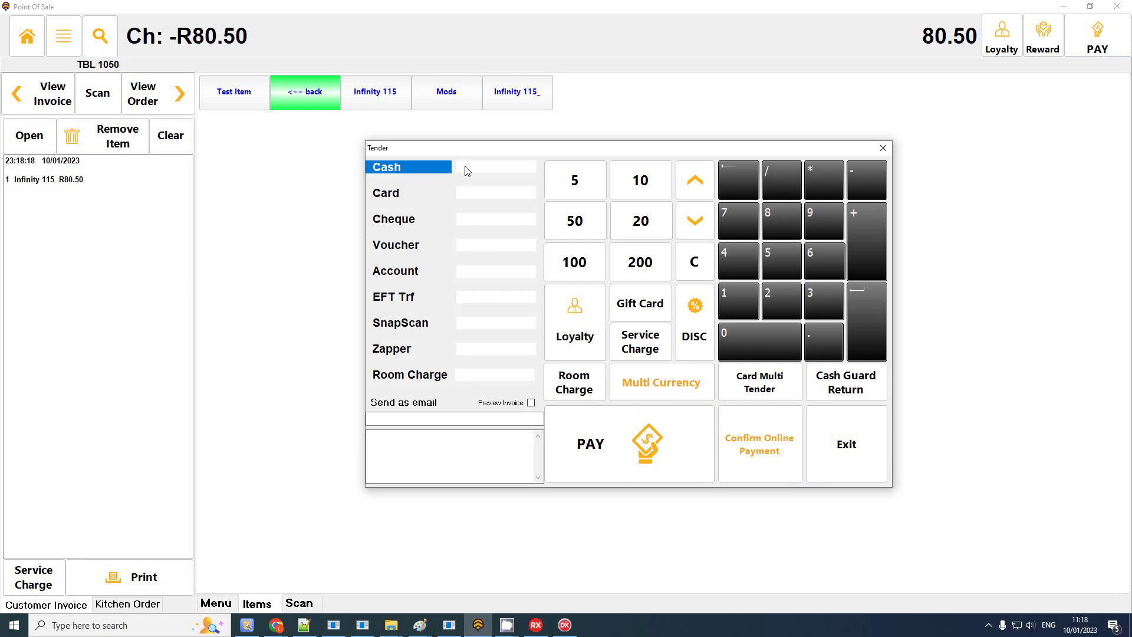
left_click(470, 195)
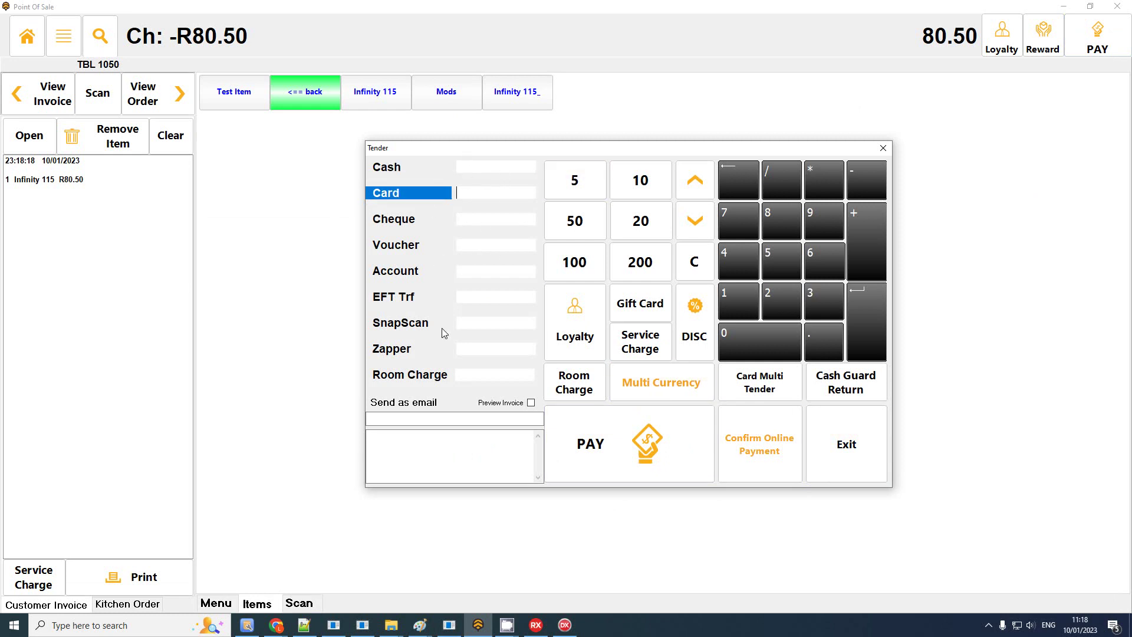
left_click(466, 299)
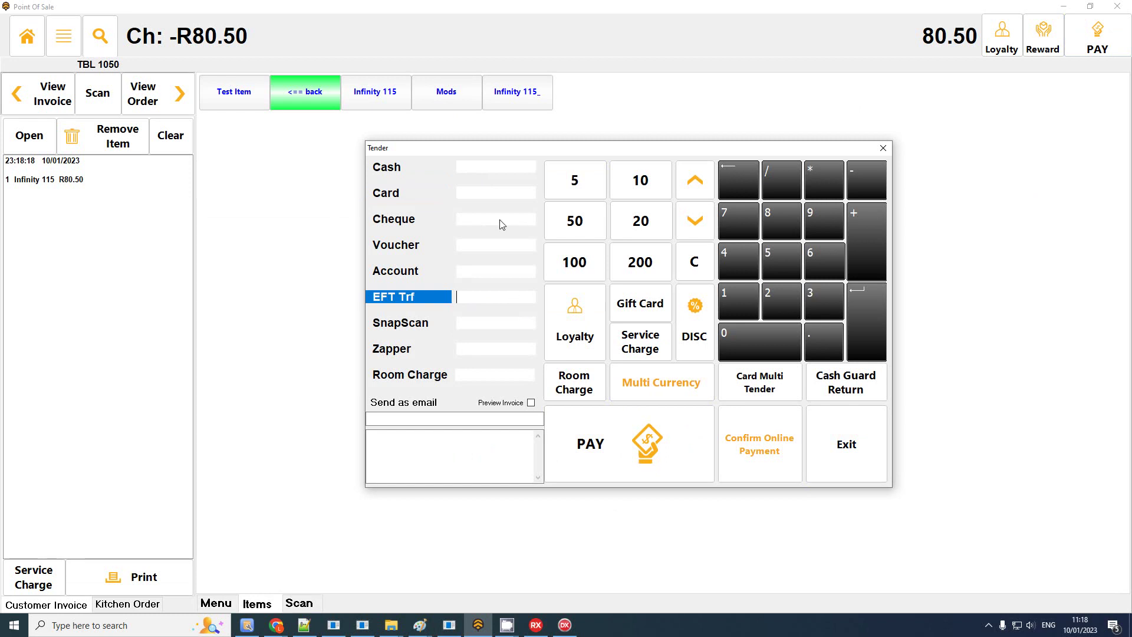
left_click(766, 454)
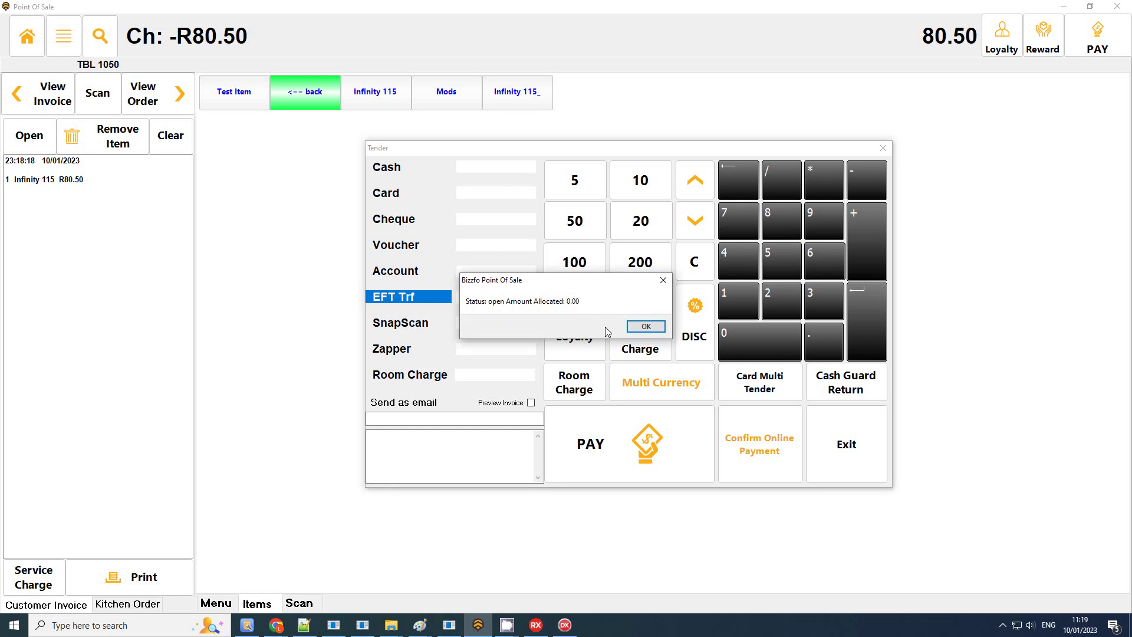
left_click(645, 326)
left_click(847, 444)
Step: Reopen saved transaction 1050 (invoice 588) from the start menu
left_click(35, 40)
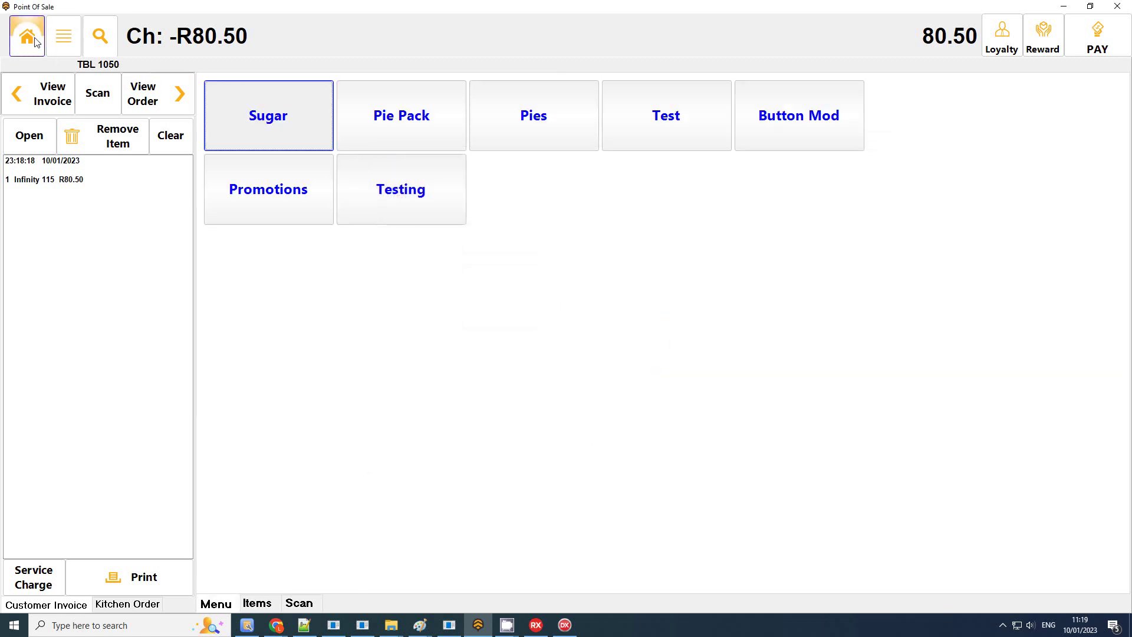
key("2")
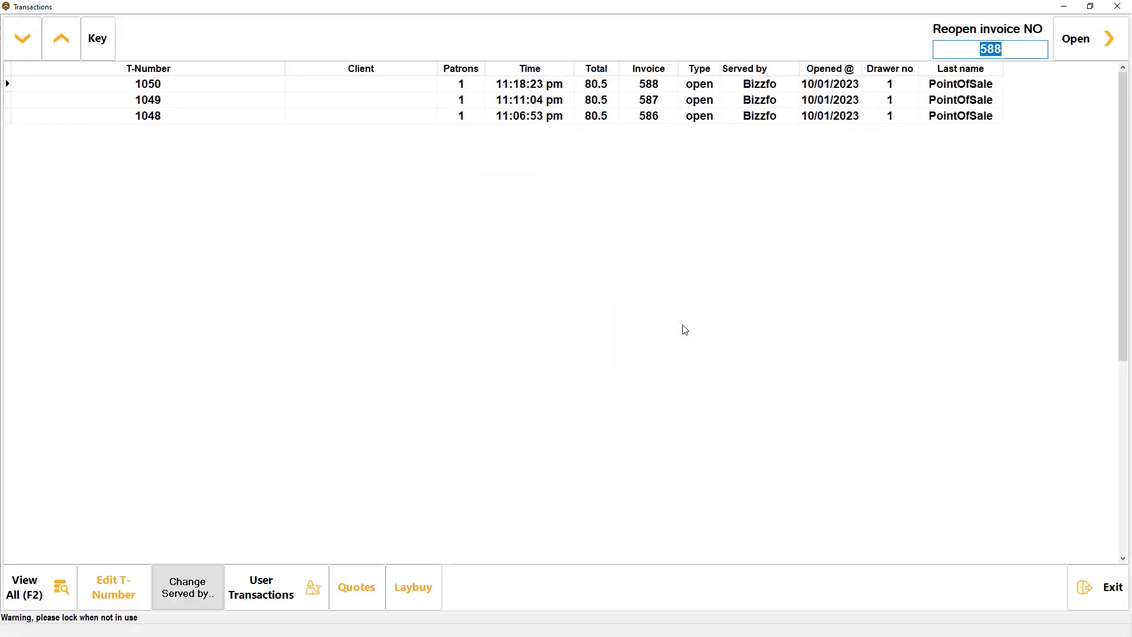
left_click(283, 88)
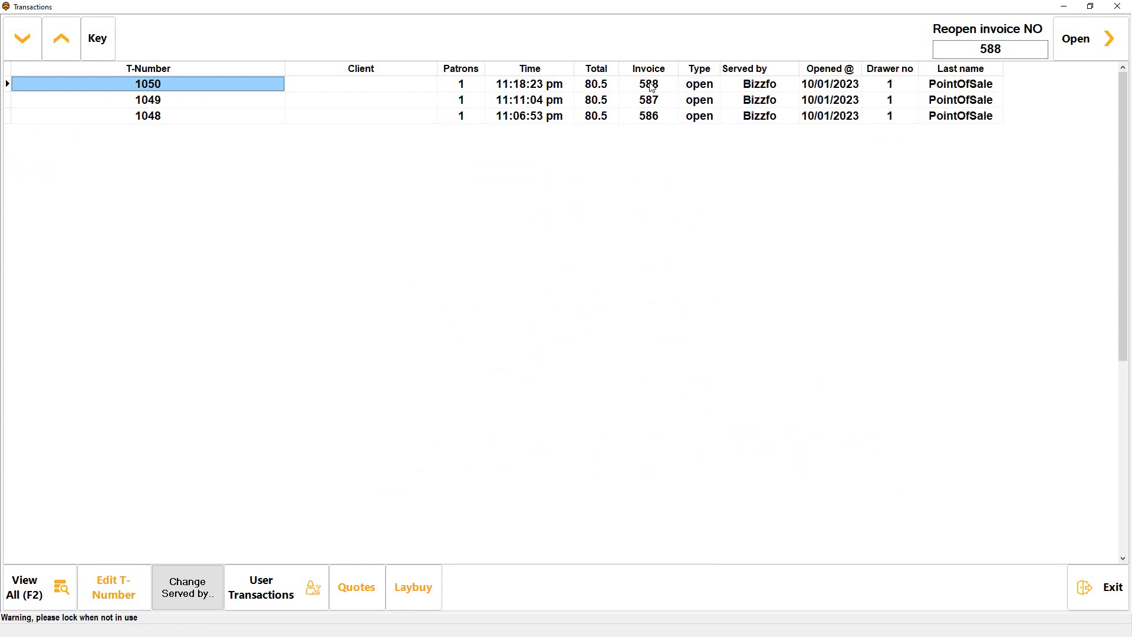
left_click(1078, 39)
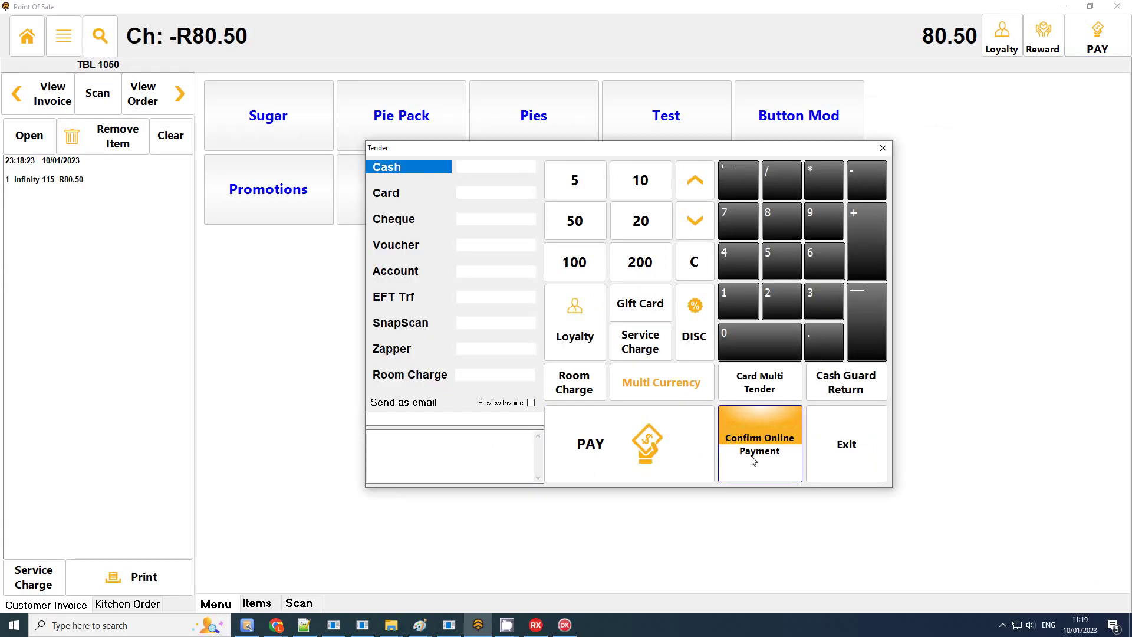
Step: Confirm its online payment again, still 0.00 allocated, and close the payment screen
left_click(754, 457)
left_click(646, 326)
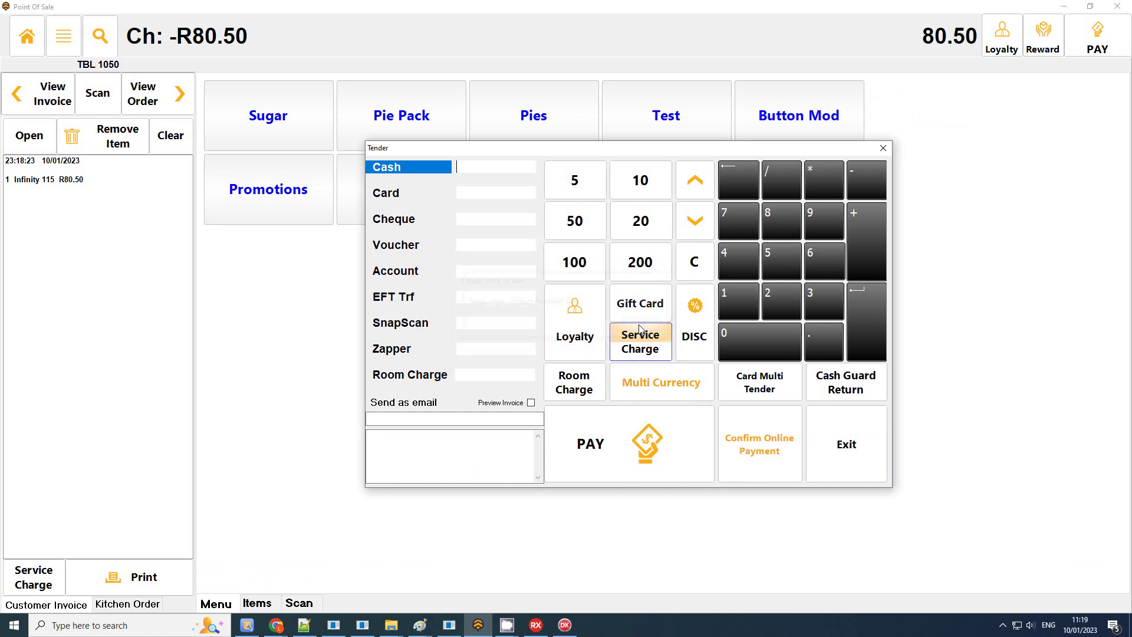
left_click(861, 454)
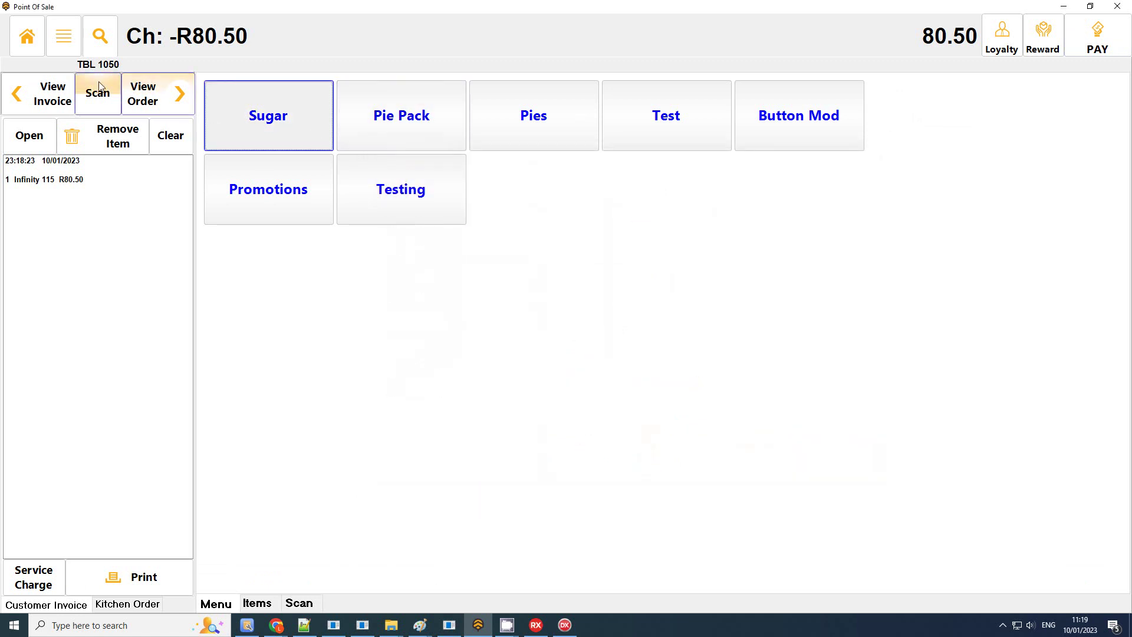
Step: Ring up a new cash sale 1051 with one Infinity 115 from the Test category
left_click(29, 41)
left_click(436, 332)
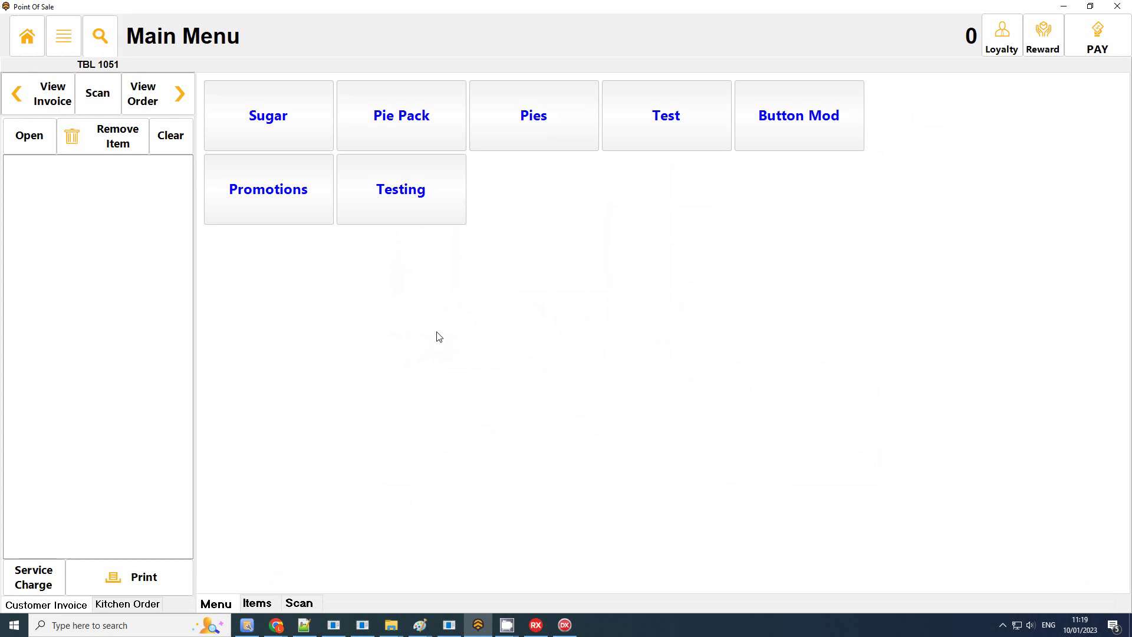
left_click(706, 147)
left_click(389, 101)
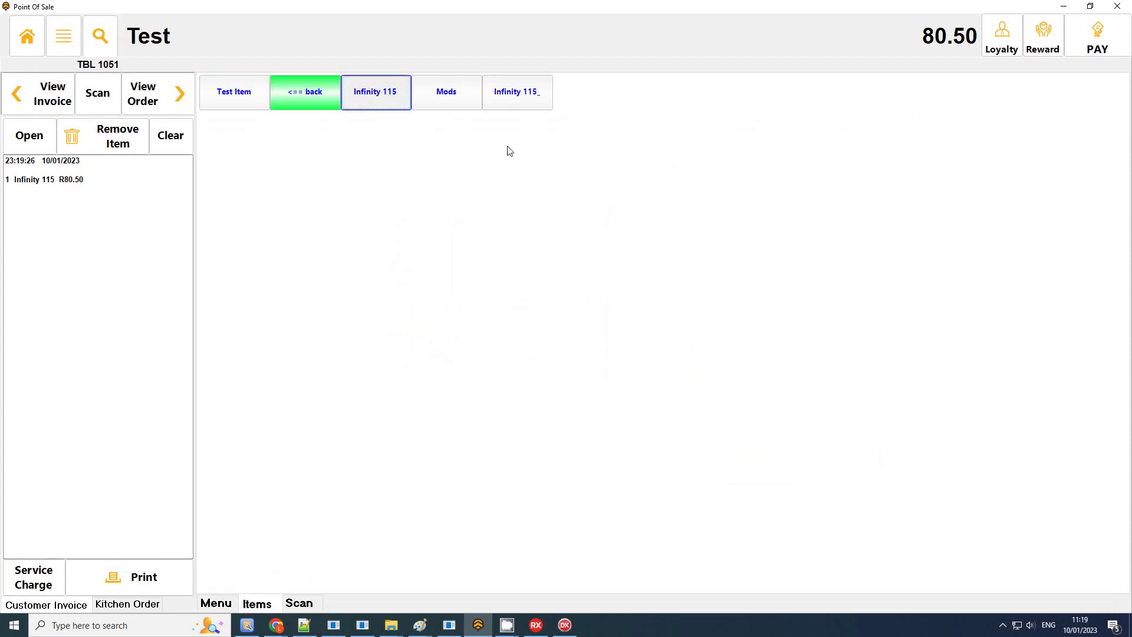
Step: Try confirming its online payment, get 'Invoice not found', and return to the start menu
left_click(1097, 36)
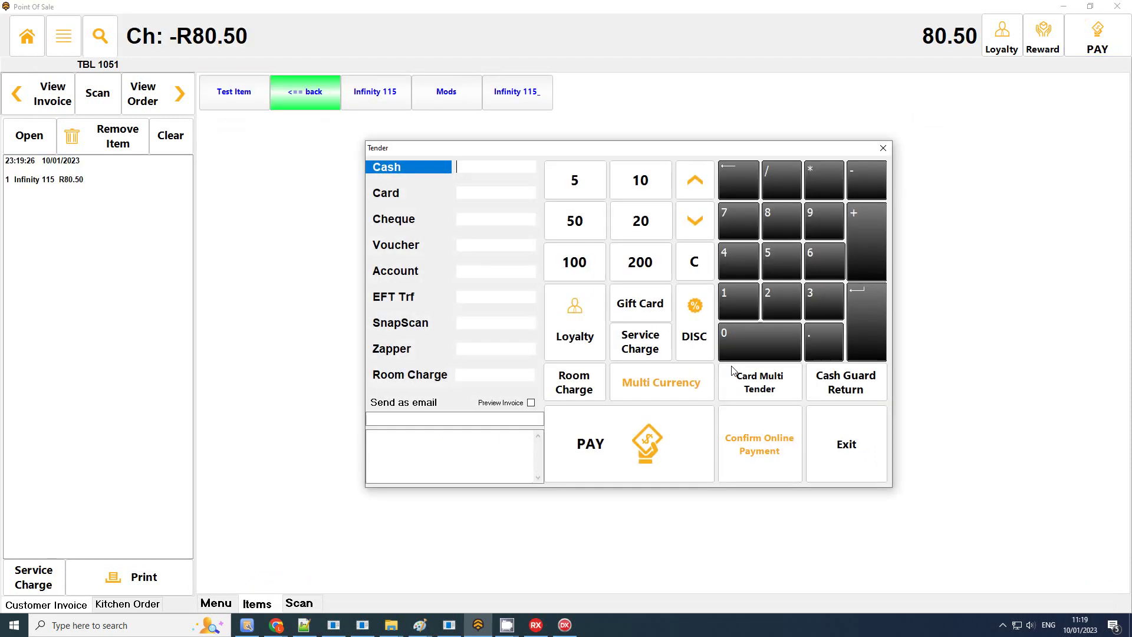
left_click(779, 455)
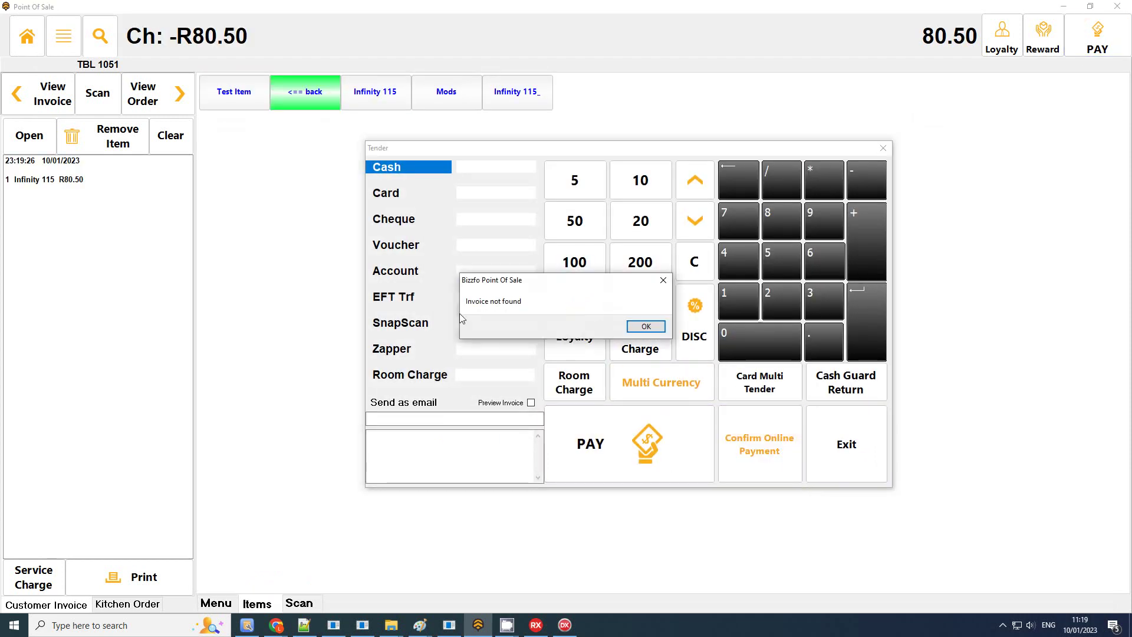
left_click(646, 326)
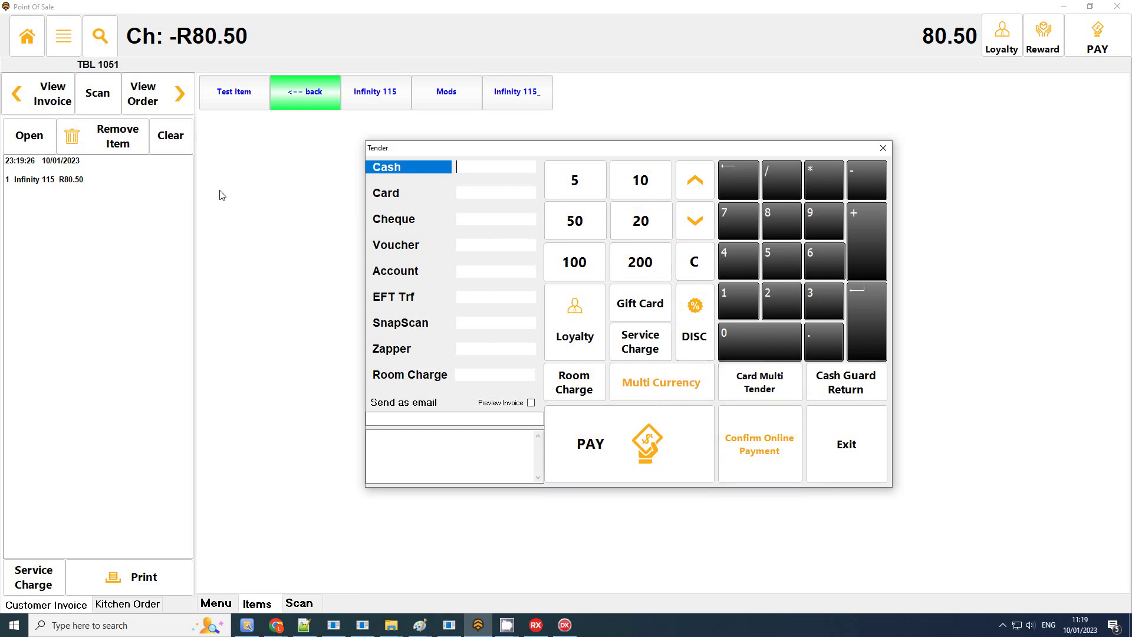
left_click(882, 149)
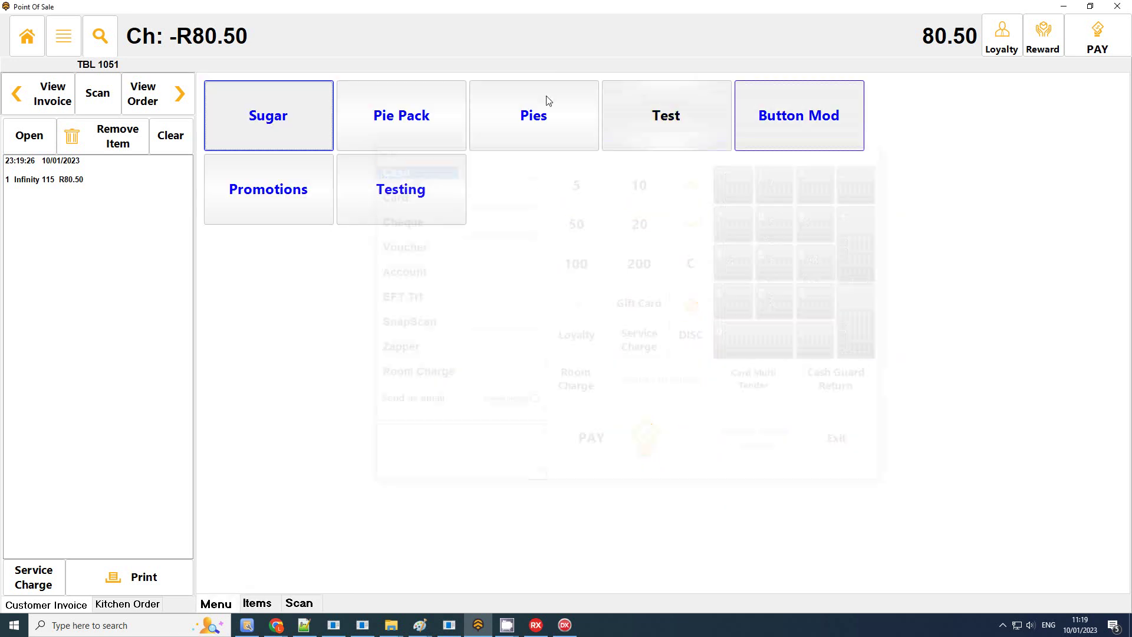
left_click(27, 36)
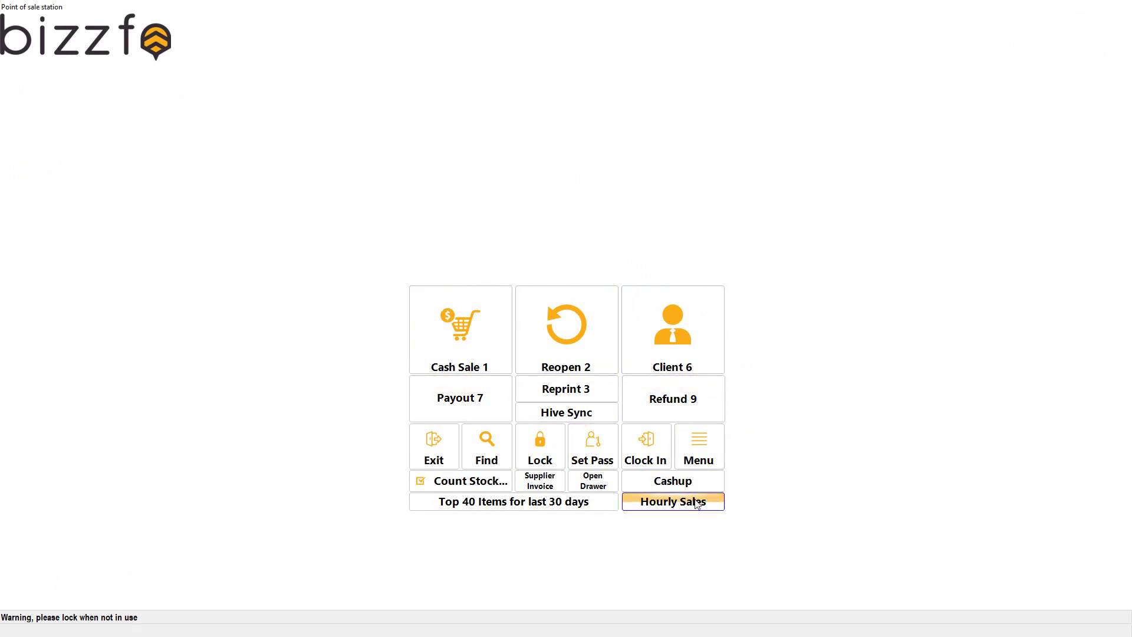
Step: Save Program Options with 7. Integration > Online Payments Auth Key marked Active
left_click(440, 464)
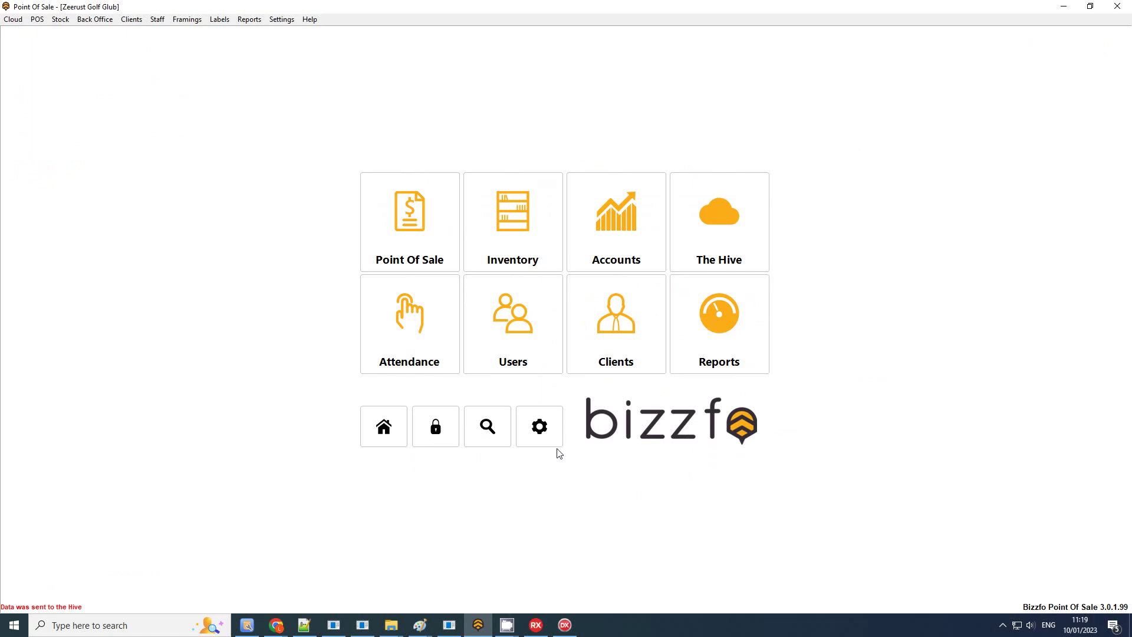
left_click(539, 426)
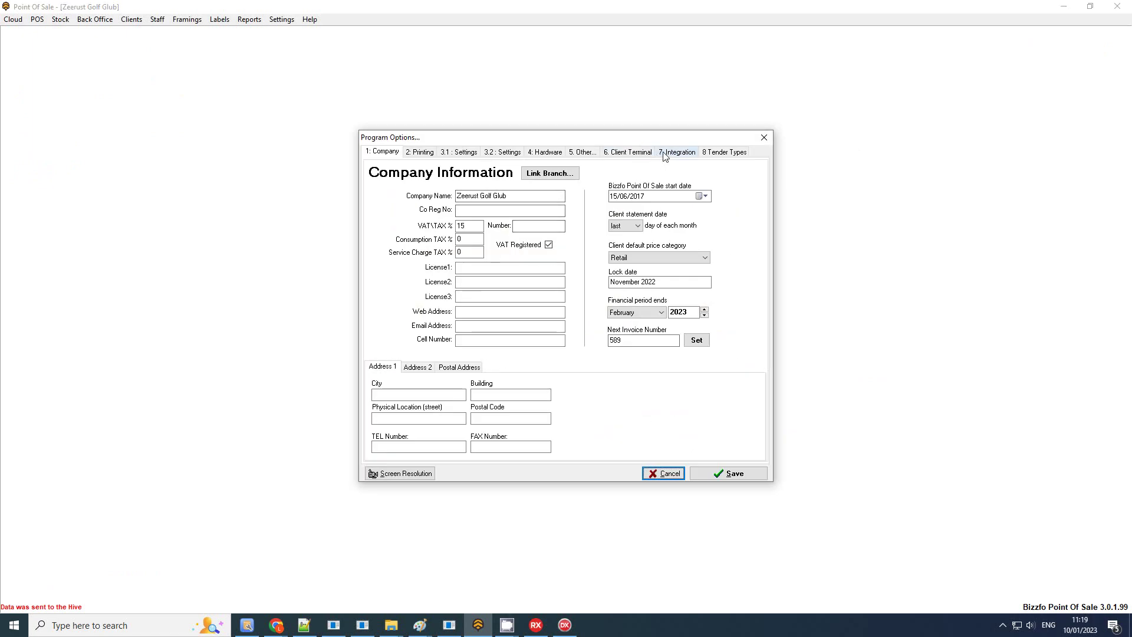
left_click(669, 154)
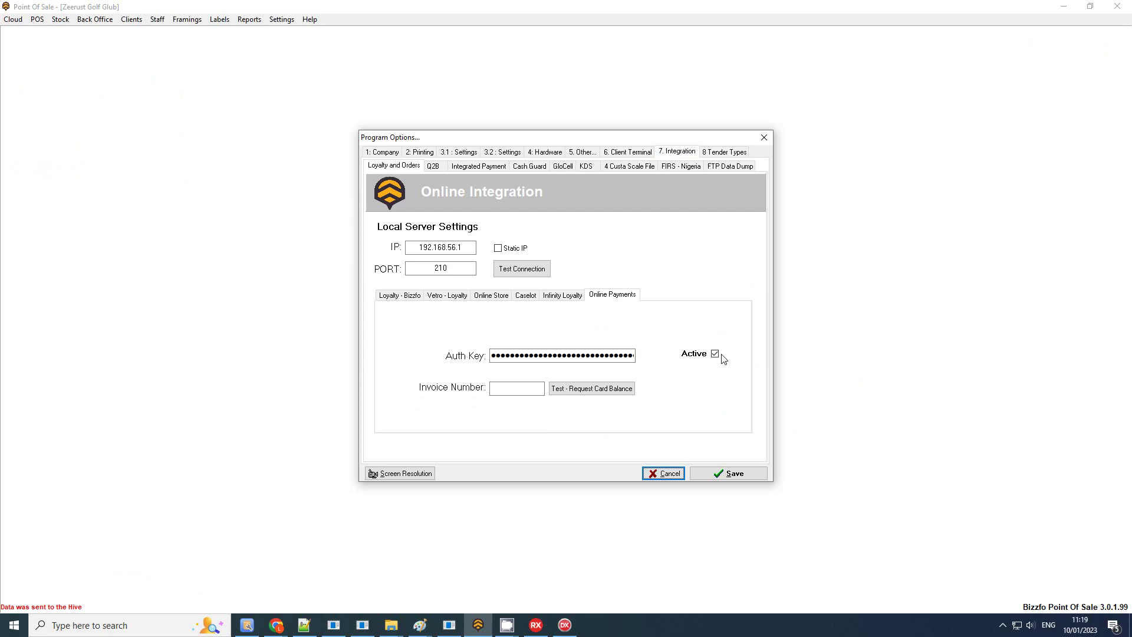
left_click(584, 153)
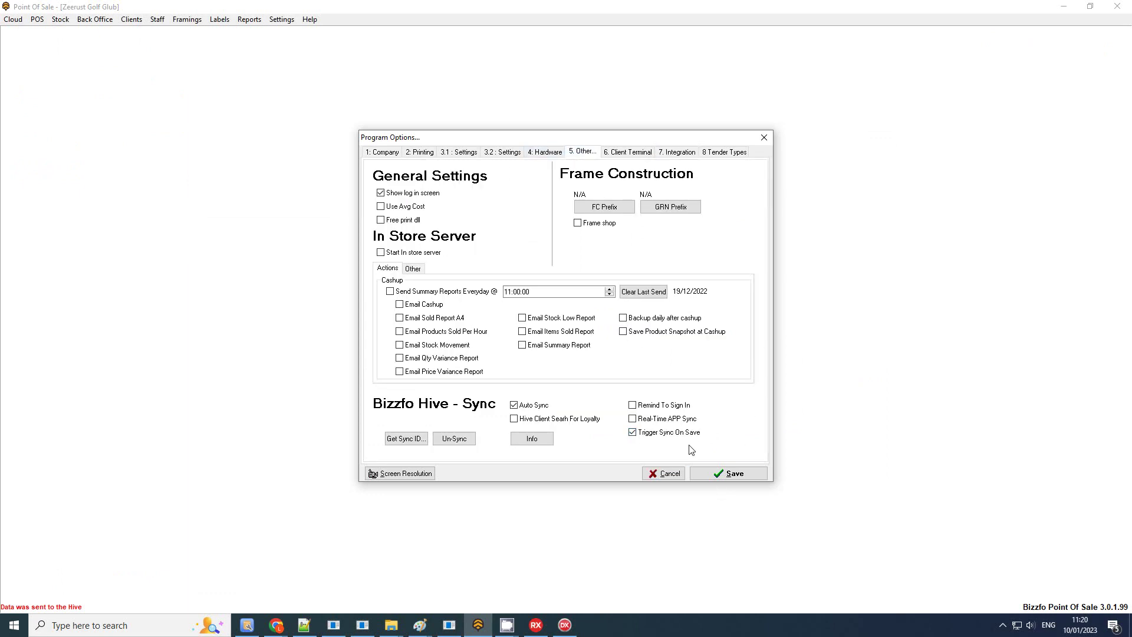
left_click(716, 475)
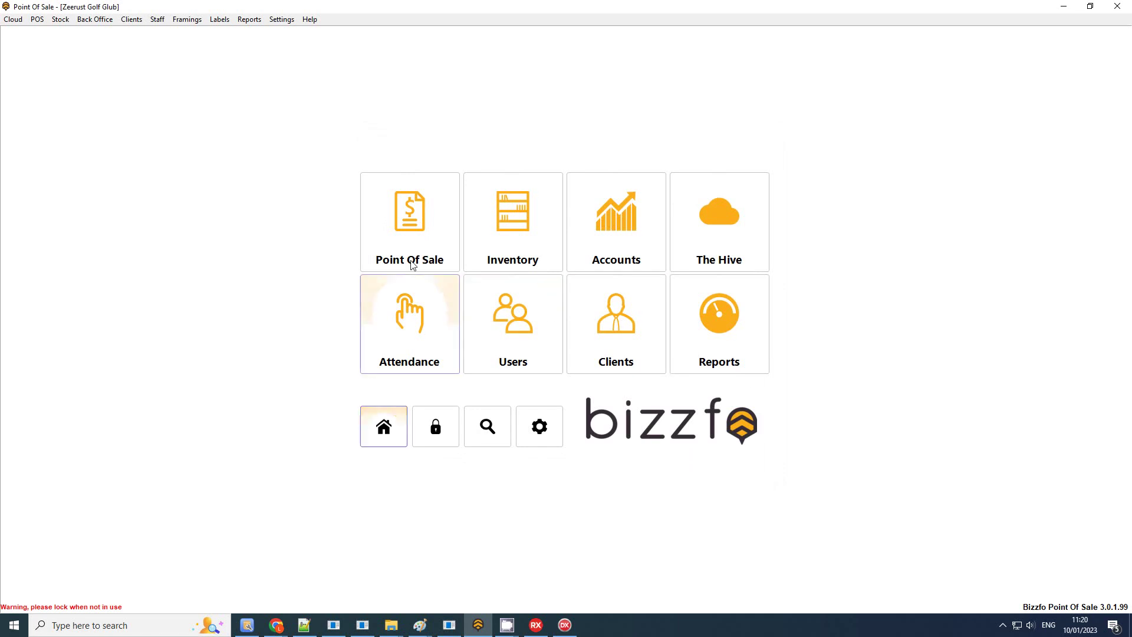
Step: Reopen transaction 1051 (invoice 589) and confirm its online payment, still 0.00 allocated
left_click(413, 247)
left_click(416, 230)
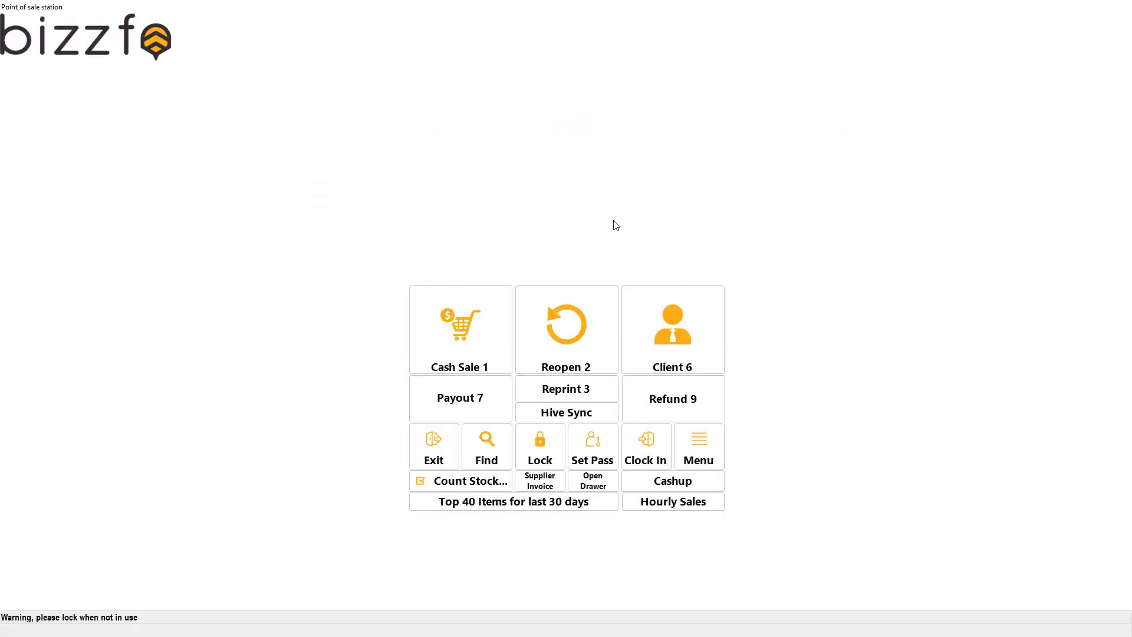
left_click(567, 296)
left_click(667, 85)
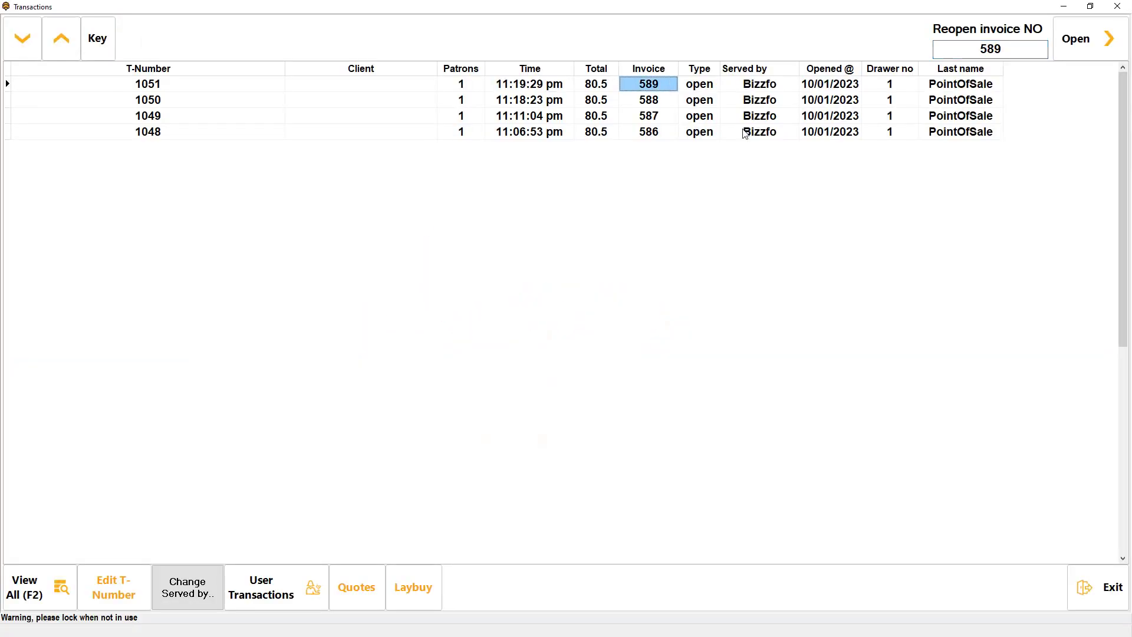
left_click(1077, 42)
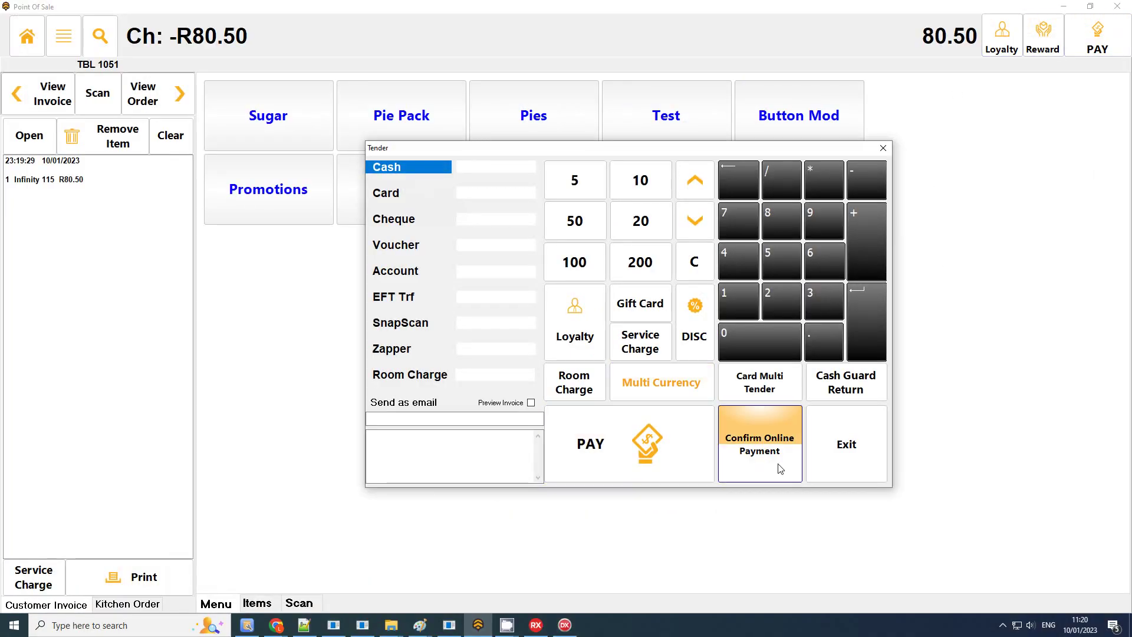
left_click(760, 443)
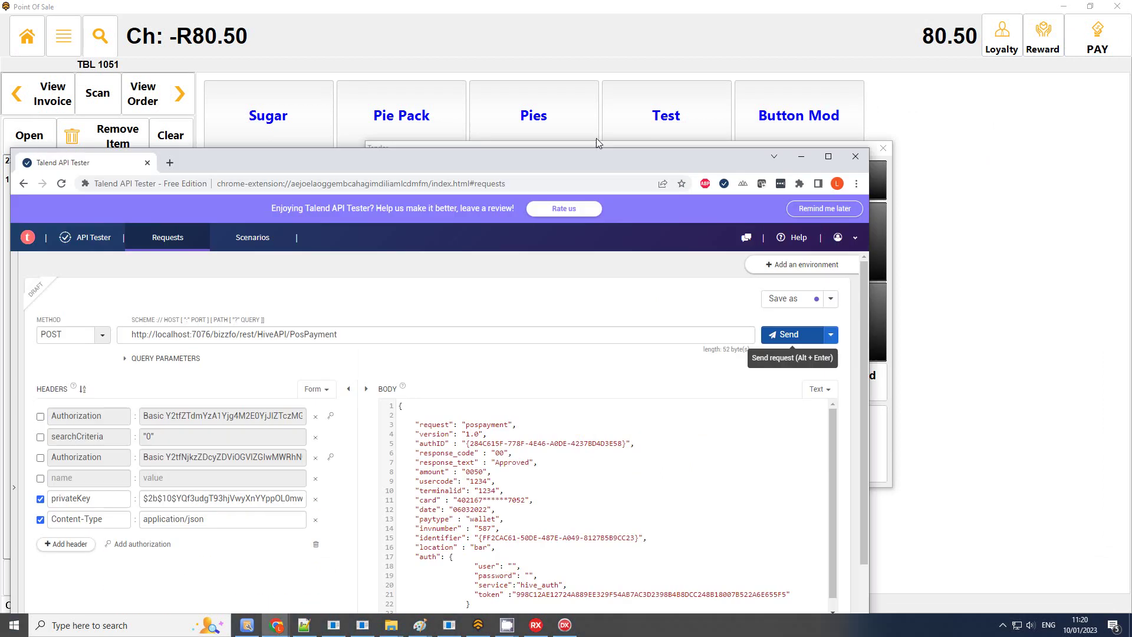
left_click_drag(718, 91, 651, 5)
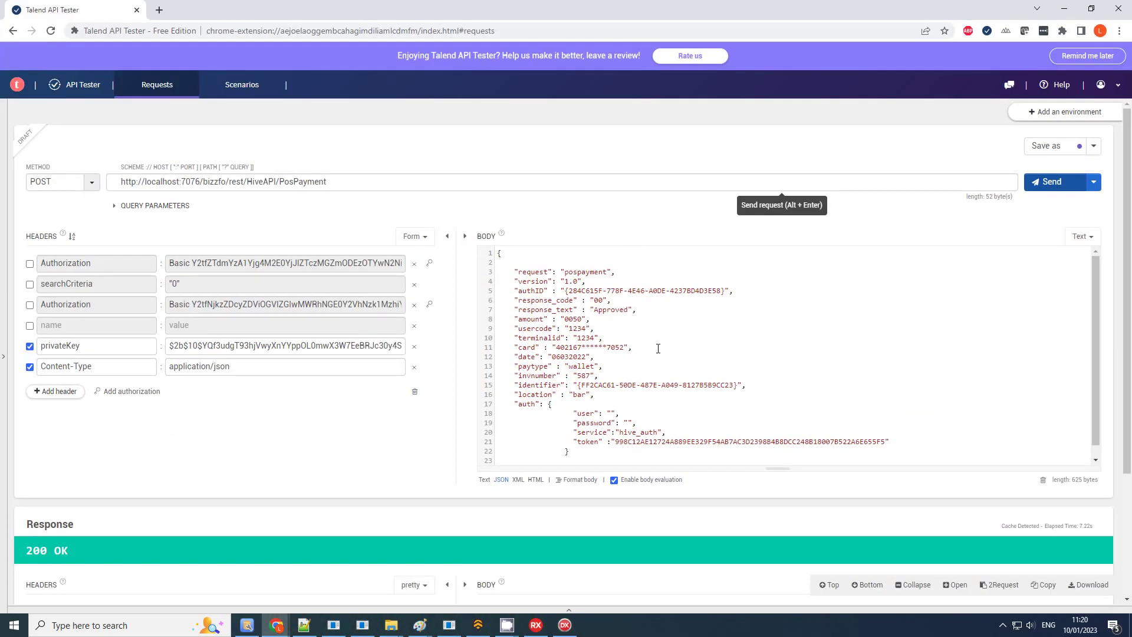
Step: Point the request at HiveAPI/PosInvoice with invnumber "588" in the JSON body
left_click(658, 349)
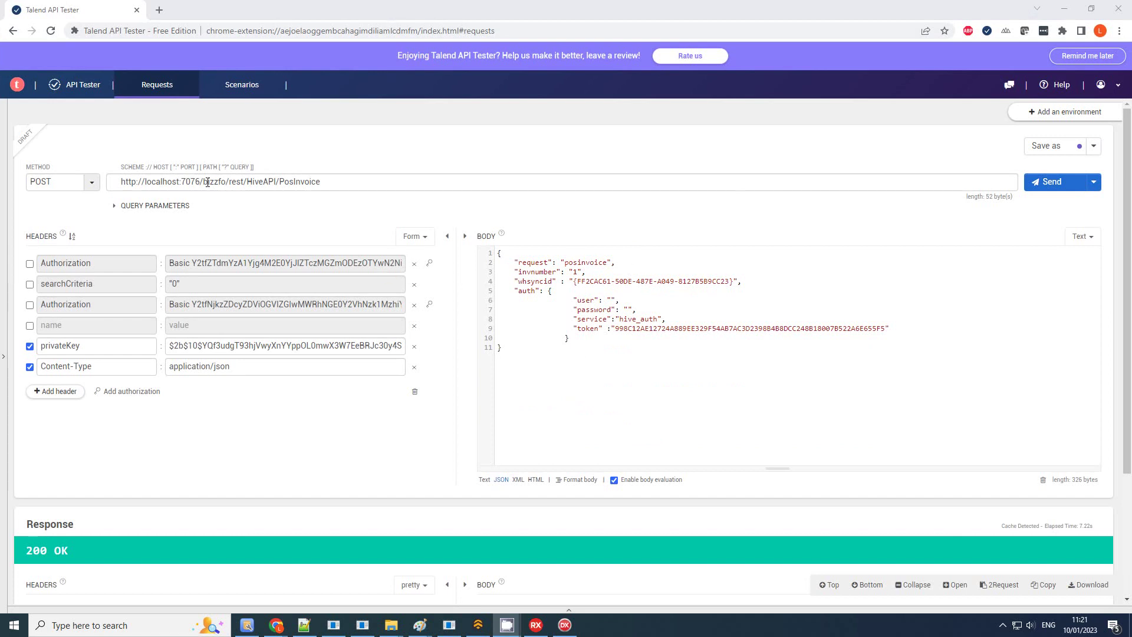
left_click_drag(205, 181, 333, 177)
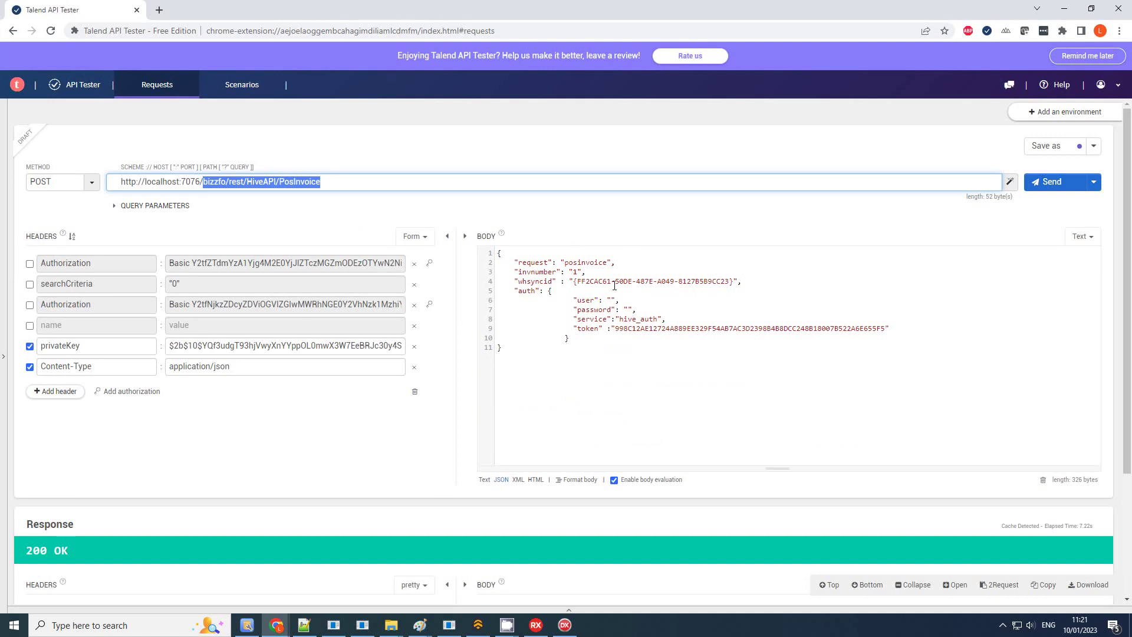
left_click(581, 273)
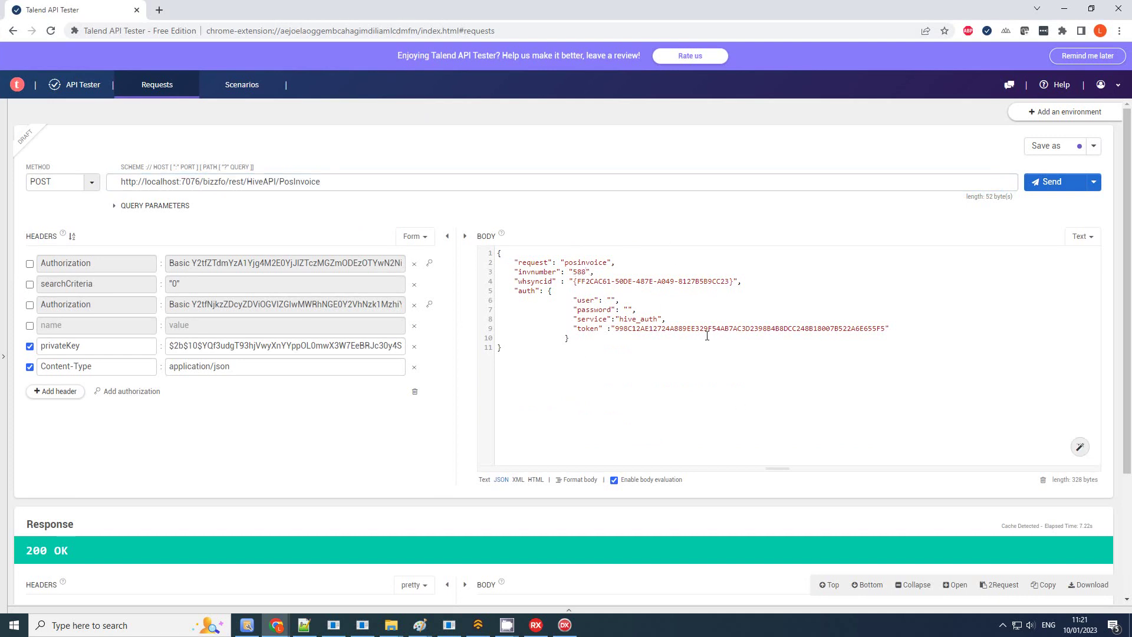
double_click(720, 330)
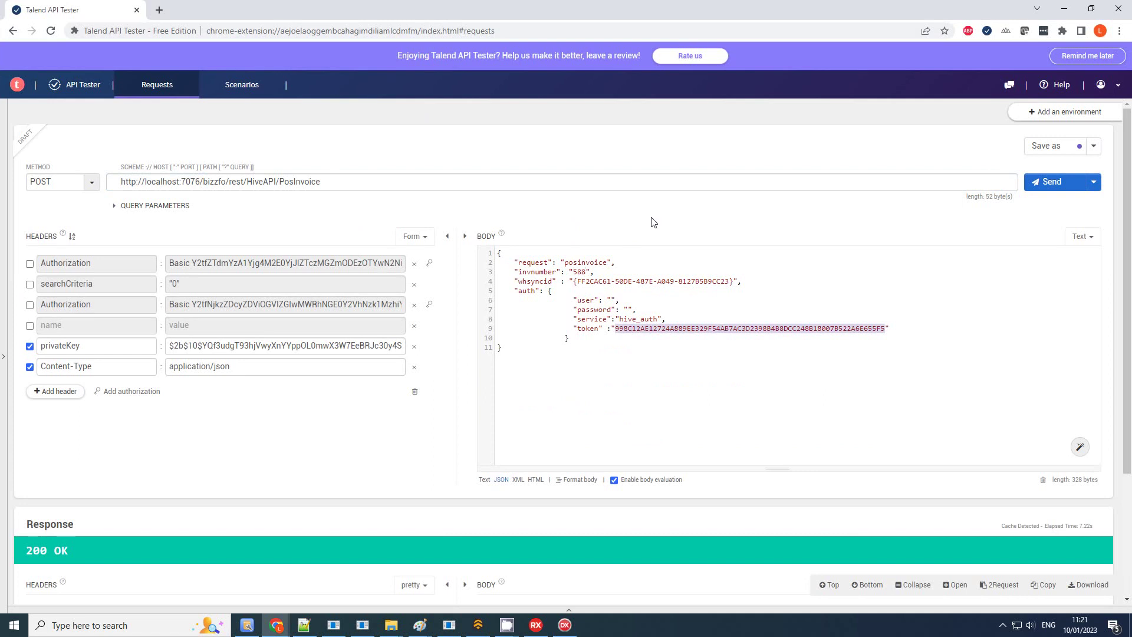
Step: Send the invoice 588 query and check the reply's open status and 0.00 allocated
key("ctrl+Return")
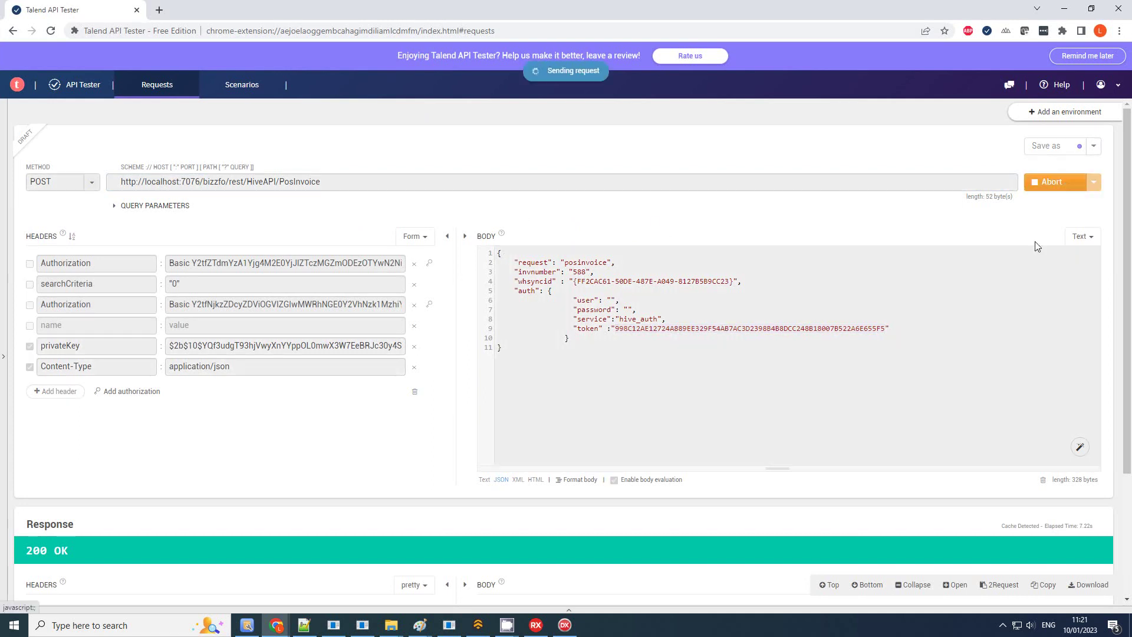
scroll(449, 413, "down", 4)
scroll(450, 413, "down", 1)
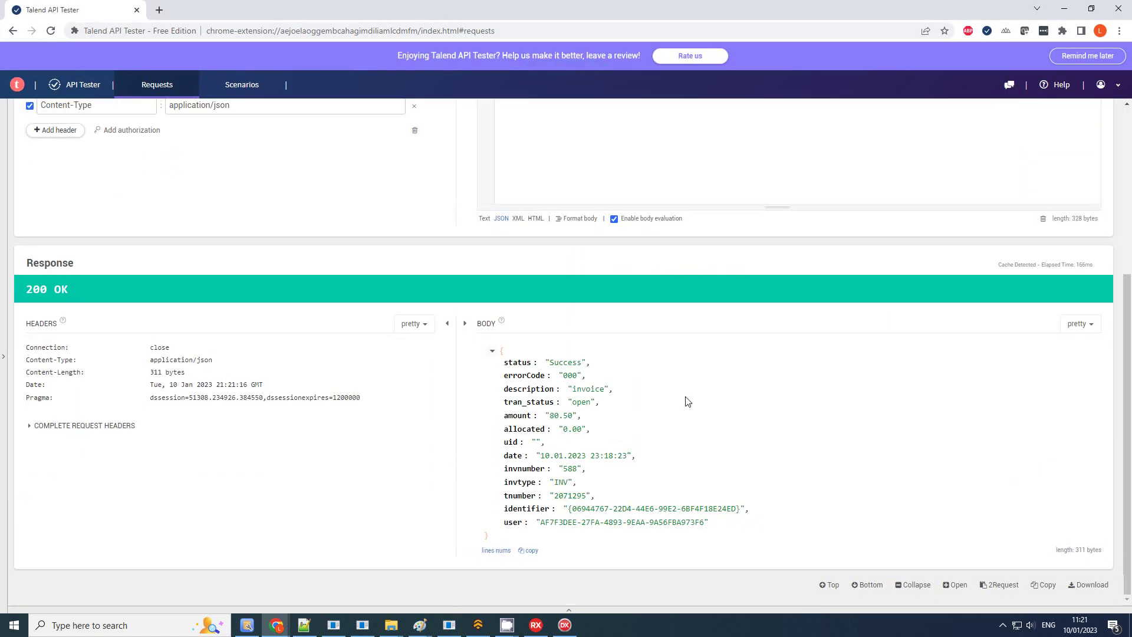
double_click(581, 404)
double_click(564, 430)
left_click_drag(589, 432, 581, 434)
Step: Review the empty uid, the tran_status line and the 80.50 amount in the reply
left_click(538, 438)
left_click_drag(511, 442, 549, 445)
triple_click(585, 406)
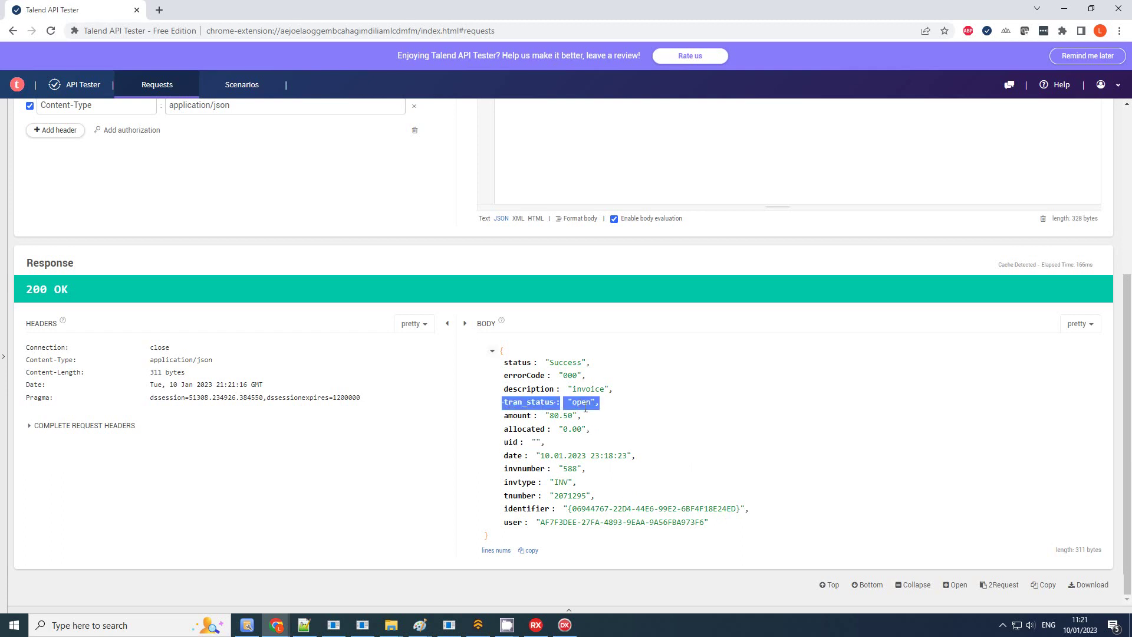
double_click(551, 416)
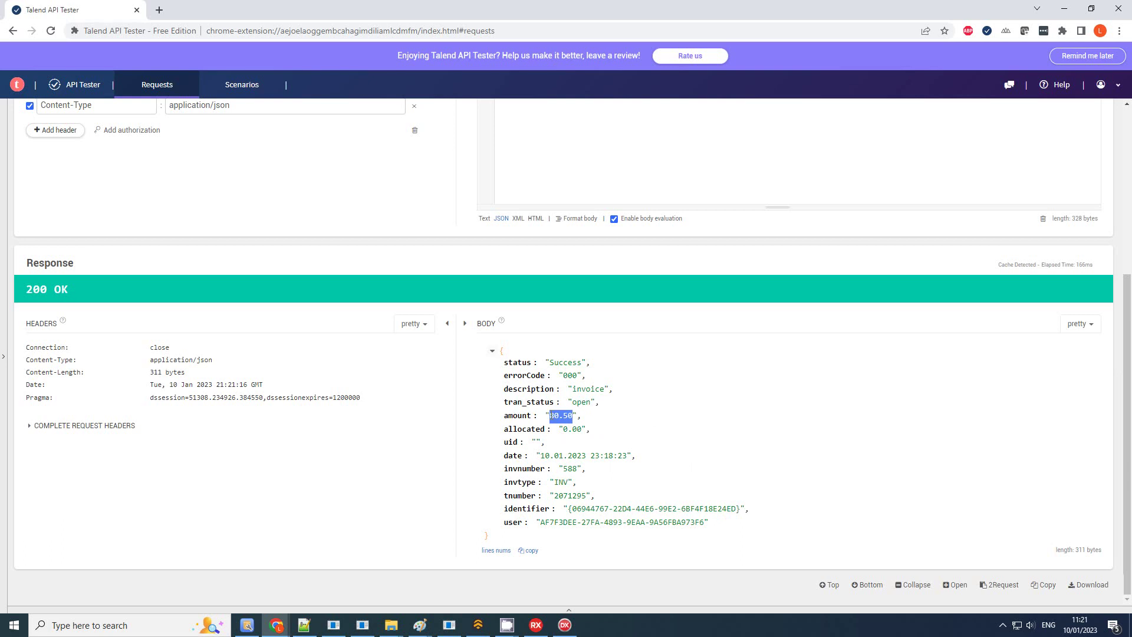
triple_click(552, 415)
scroll(551, 414, "up", 3)
scroll(551, 415, "up", 1)
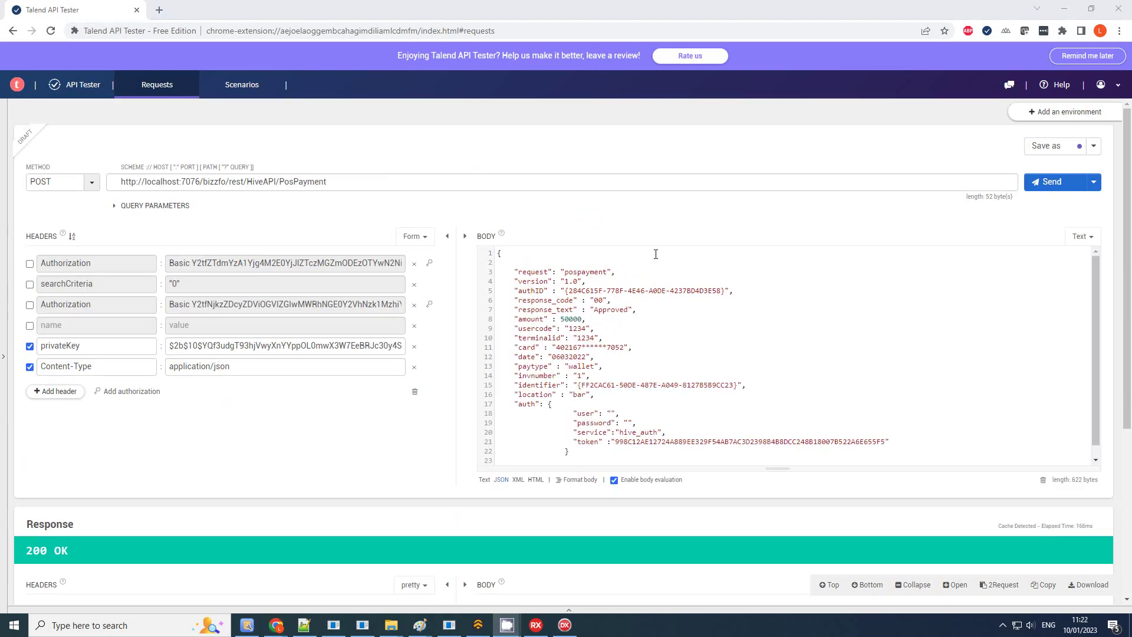
Step: Load the PosPayment request and set invnumber 588 and amount 8000 in the body
left_click_drag(412, 183, 269, 184)
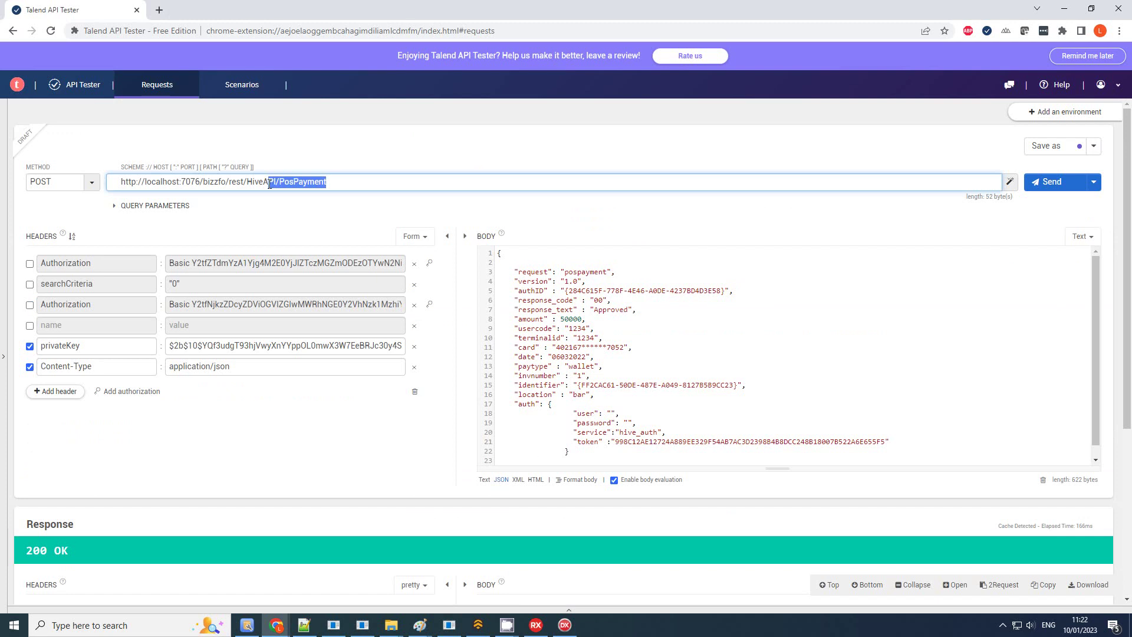
left_click(779, 337)
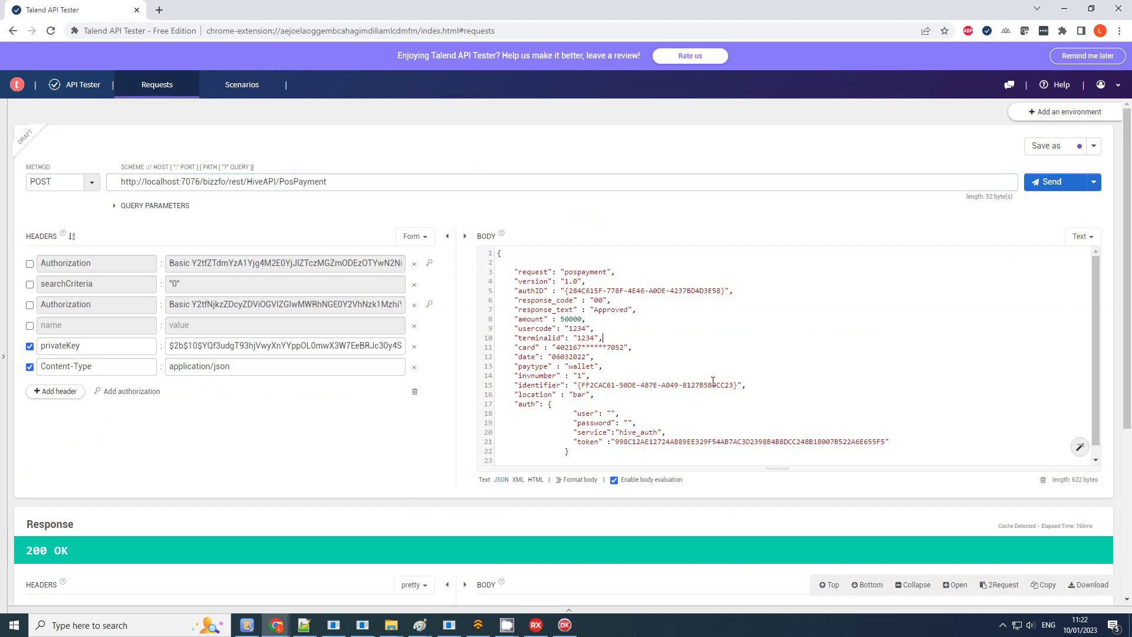
scroll(704, 401, "down", 1)
double_click(671, 431)
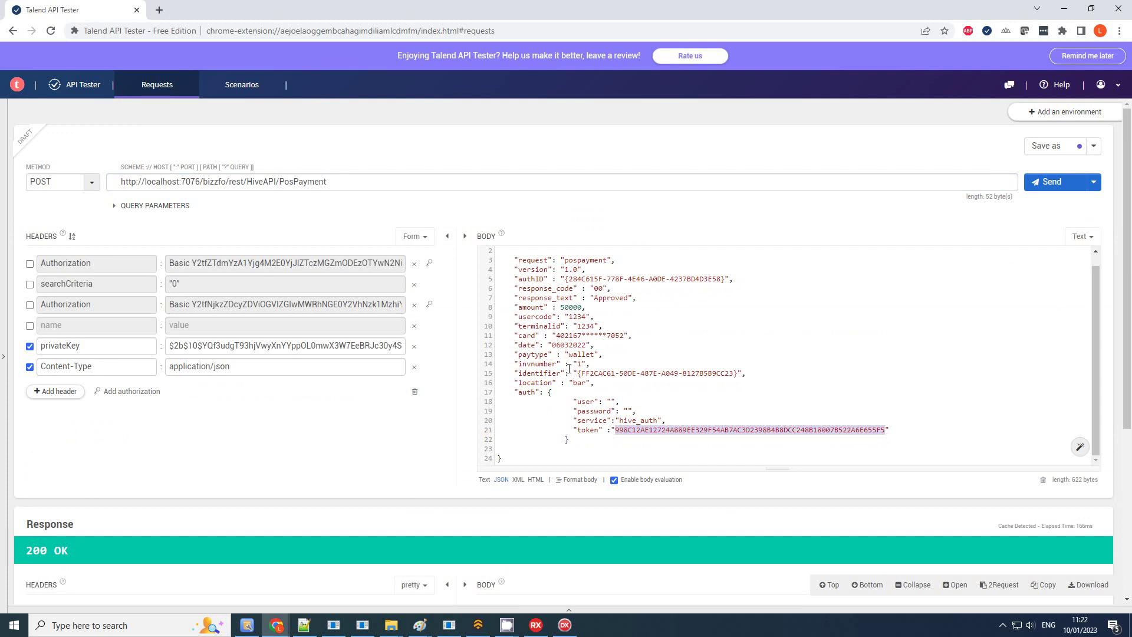
left_click(583, 365)
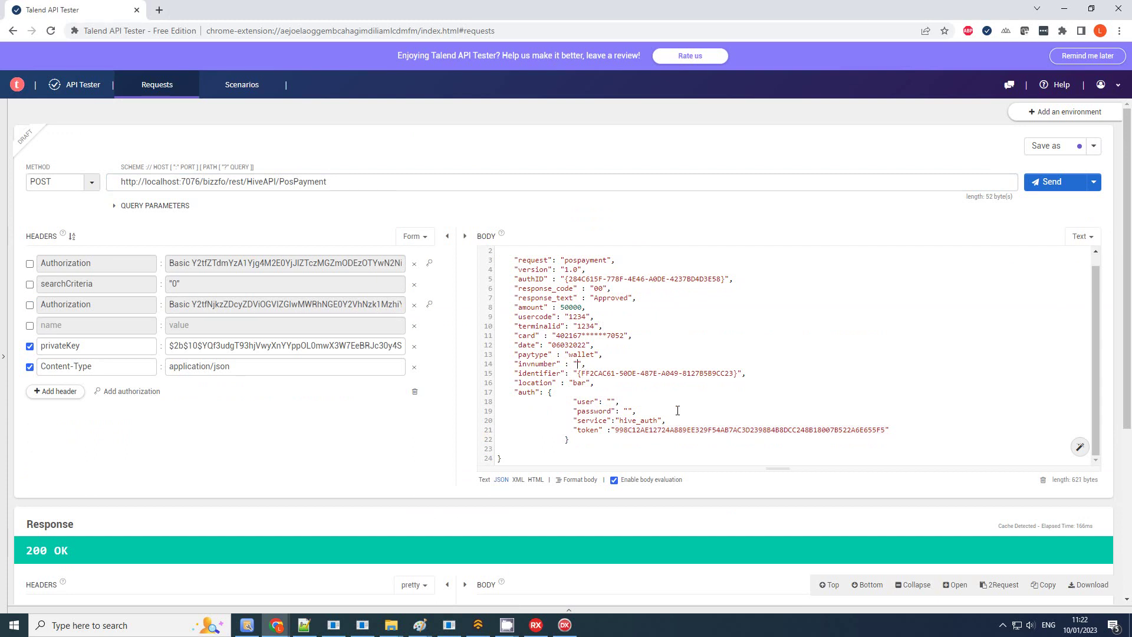
type("588")
double_click(577, 307)
left_click_drag(635, 6, 608, 56)
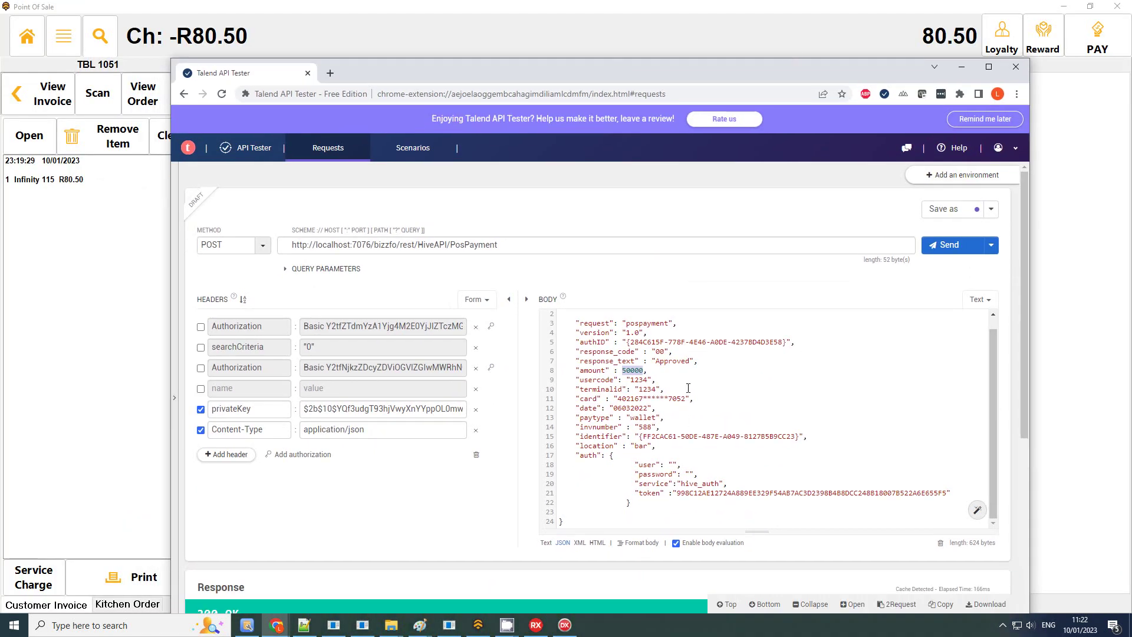
left_click(634, 371)
Step: Send the payment and confirm the reply shows Success with 80 allocated
left_click(953, 245)
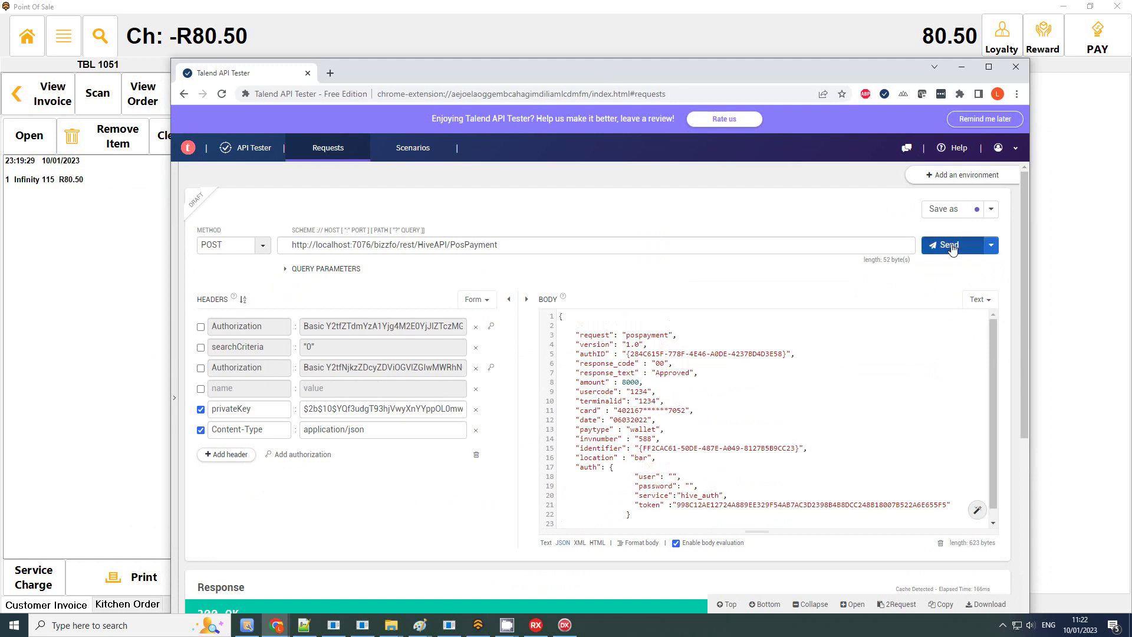
left_click(989, 67)
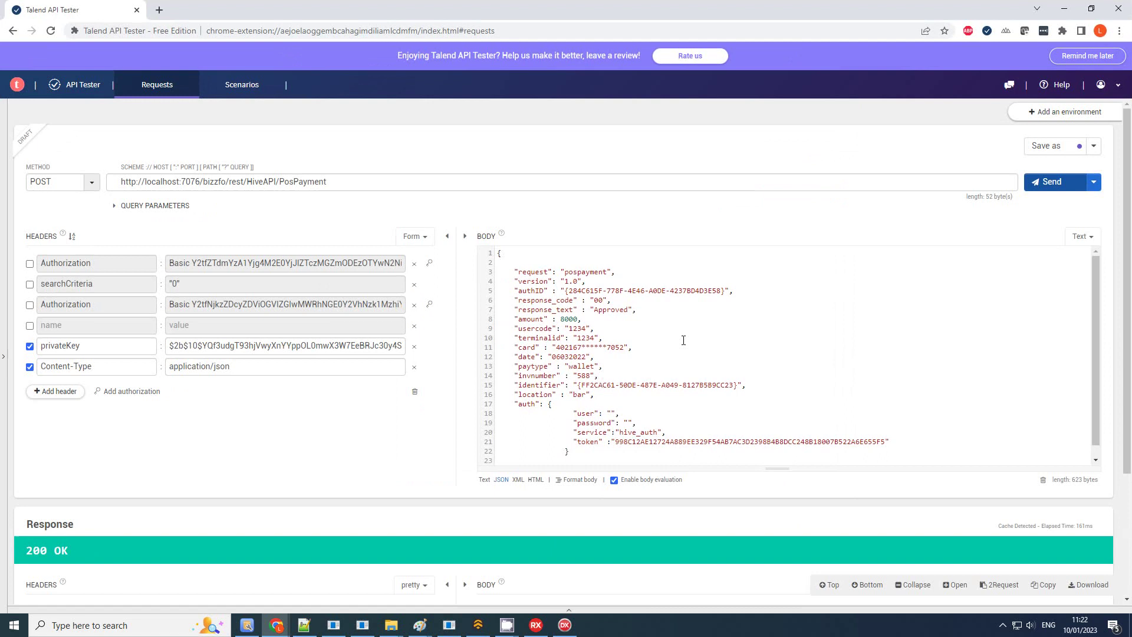
scroll(463, 426, "down", 5)
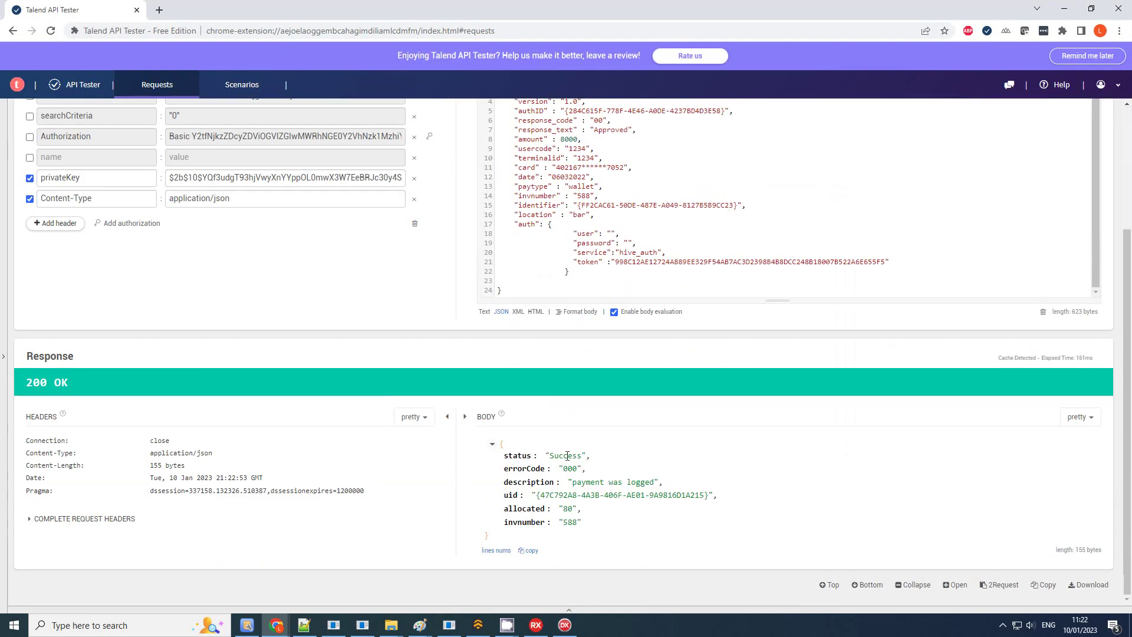
double_click(565, 457)
double_click(568, 509)
Step: Recheck the online payment on the till, then close the tender and return to the main screen
left_click(478, 625)
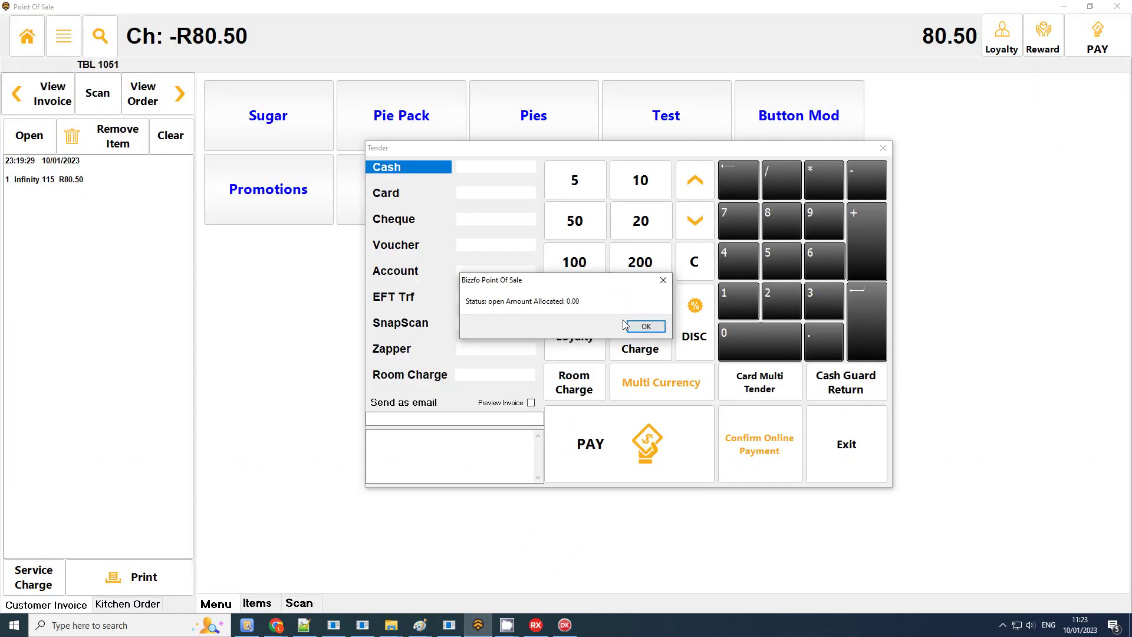
left_click(646, 326)
left_click(780, 469)
left_click(646, 326)
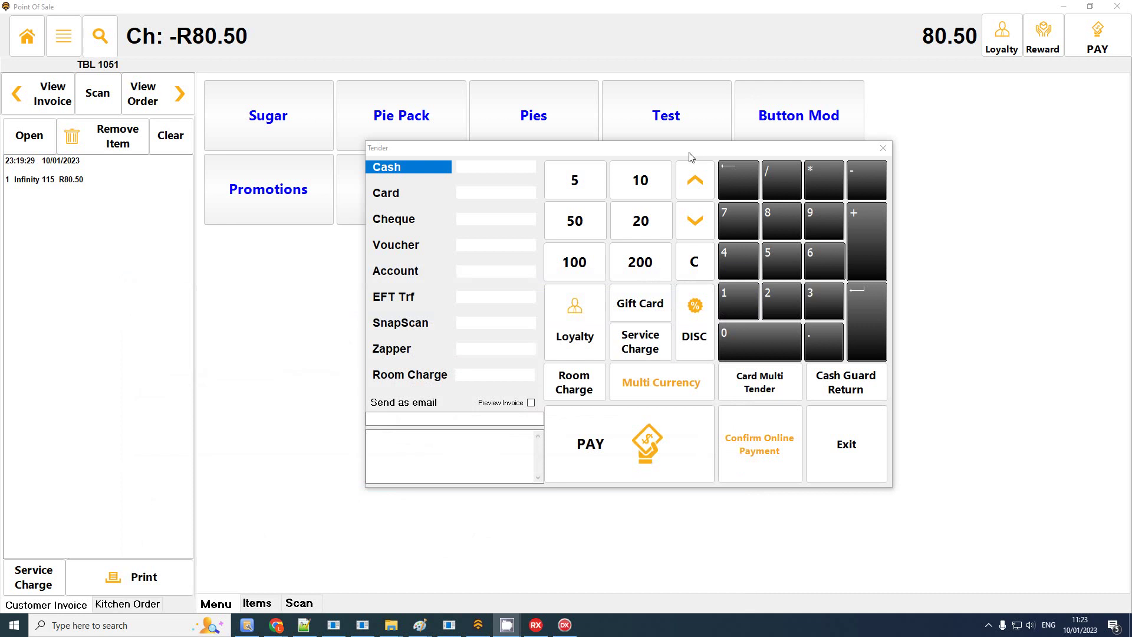
left_click(888, 152)
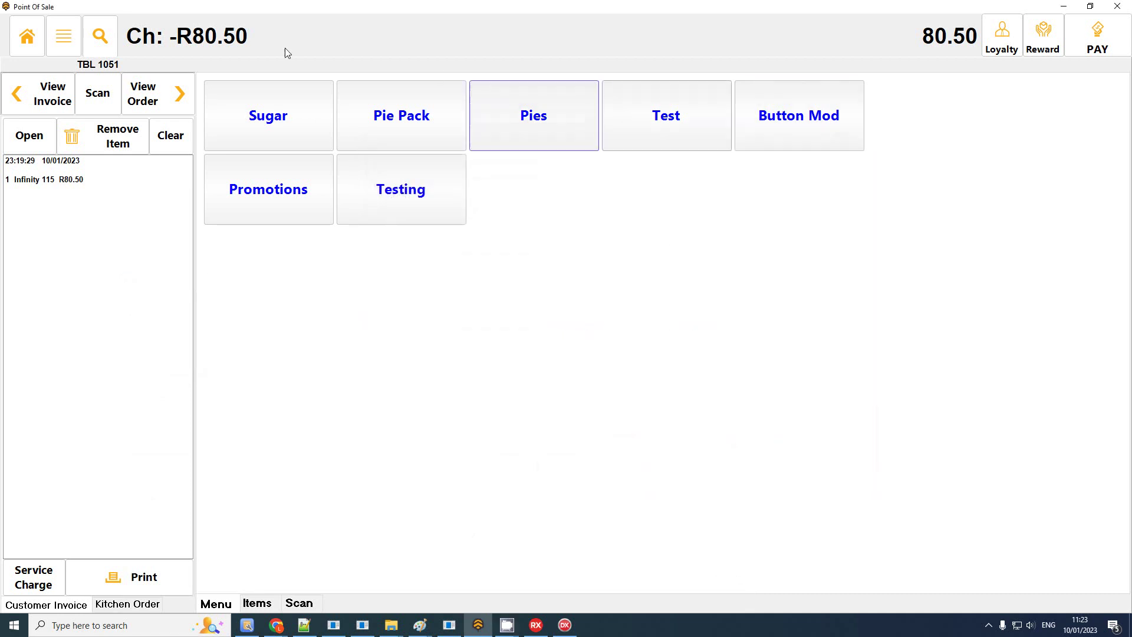
left_click(27, 36)
Step: Reopen invoice 588 and confirm its online payment: 80.00 EFT Trf, R0.50 short
left_click(549, 345)
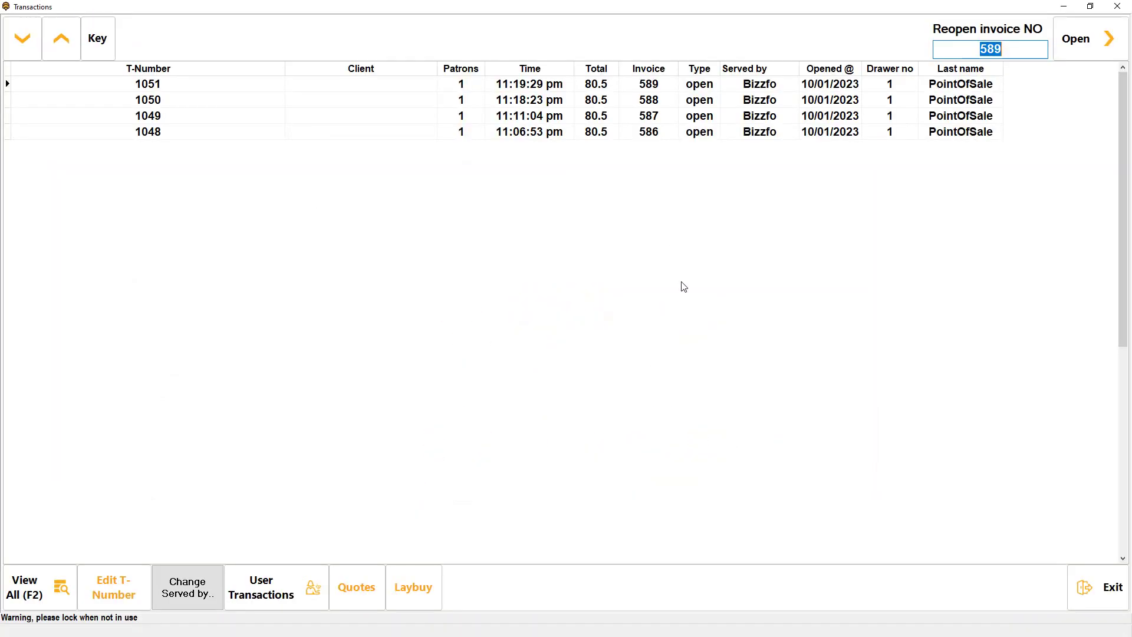
left_click(648, 100)
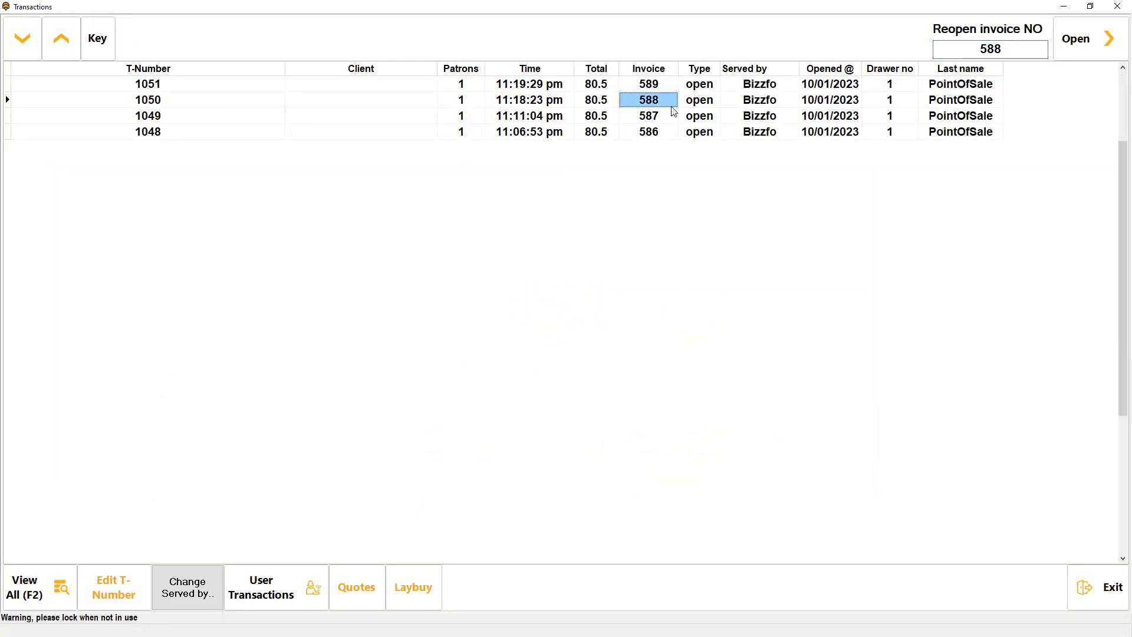
left_click(1100, 53)
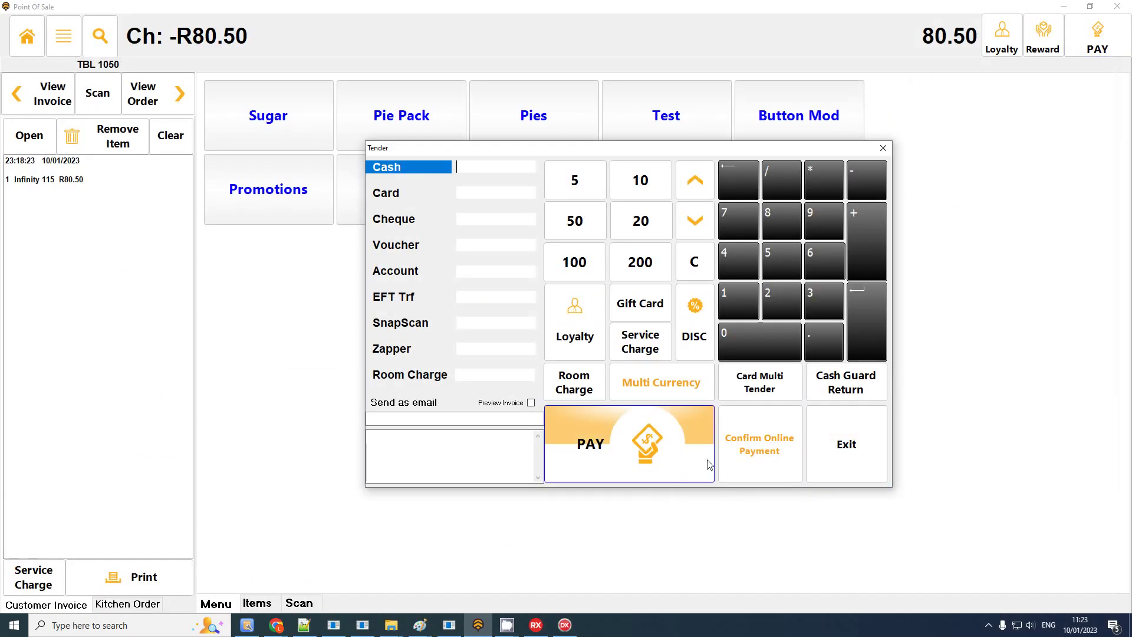
left_click(761, 449)
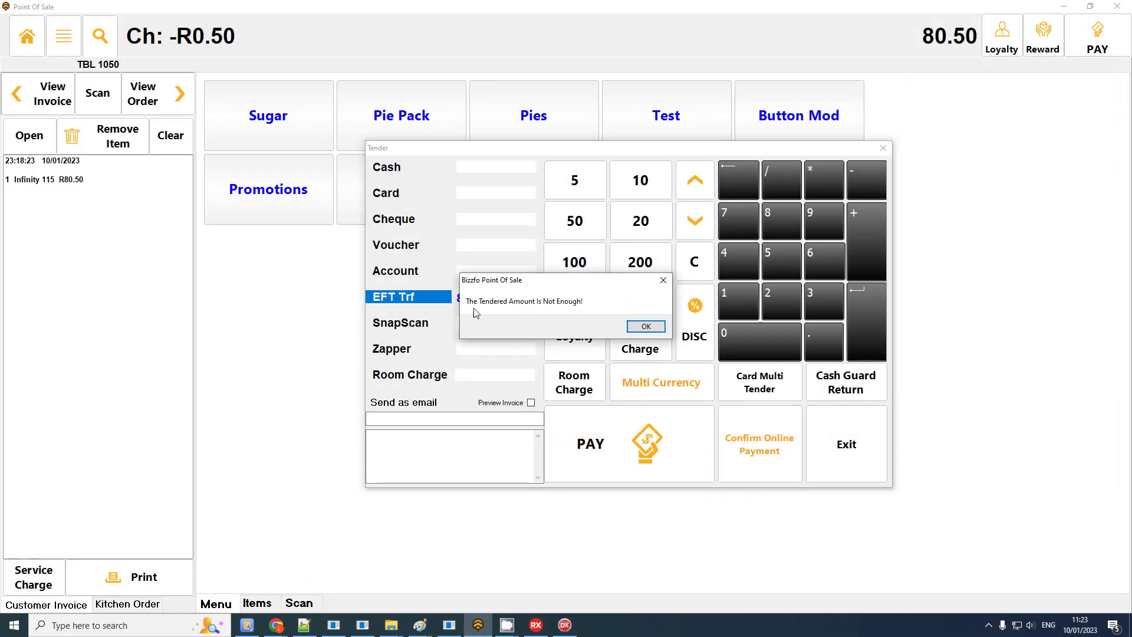
left_click(649, 326)
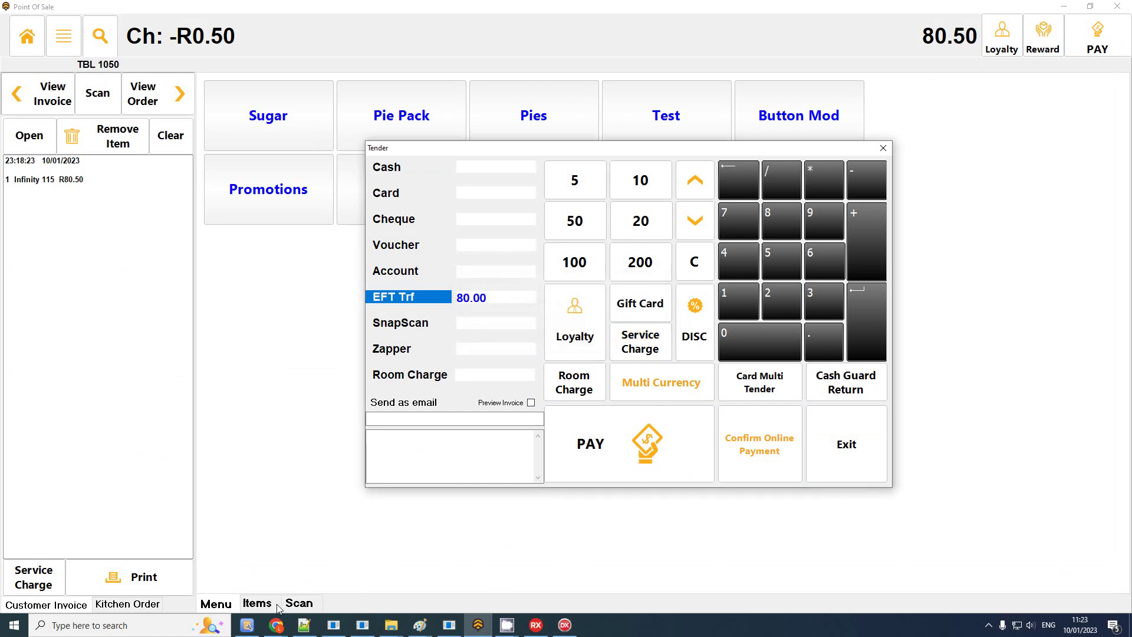
key("alt+Tab")
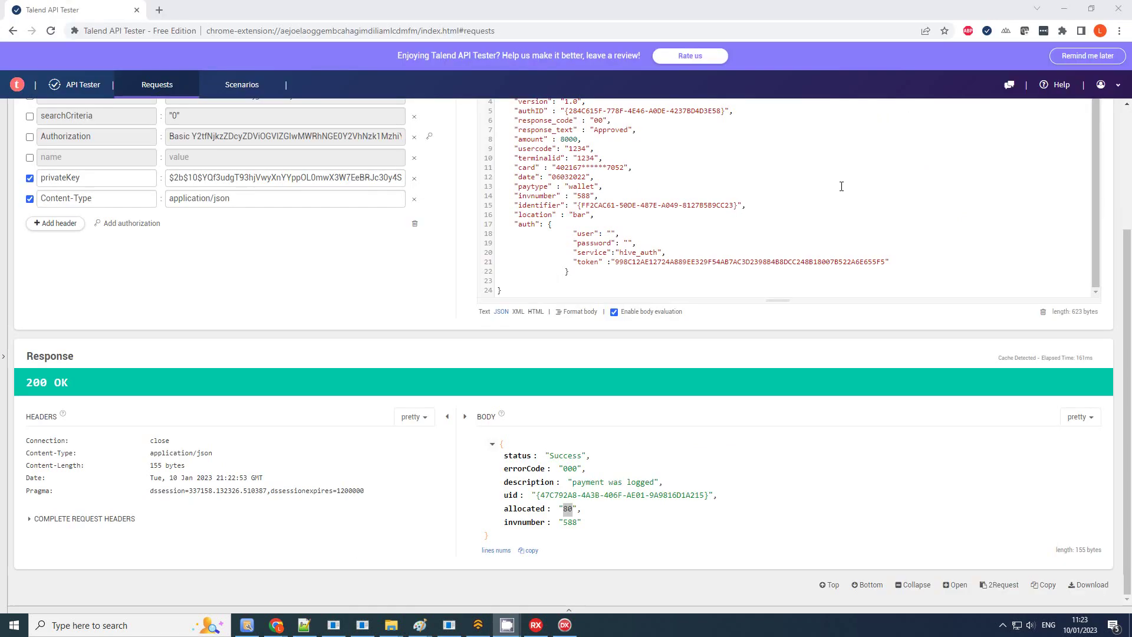
Step: Resend the payment request with amount "0050" and select the 80.5 allocated value in the response
left_click(563, 142)
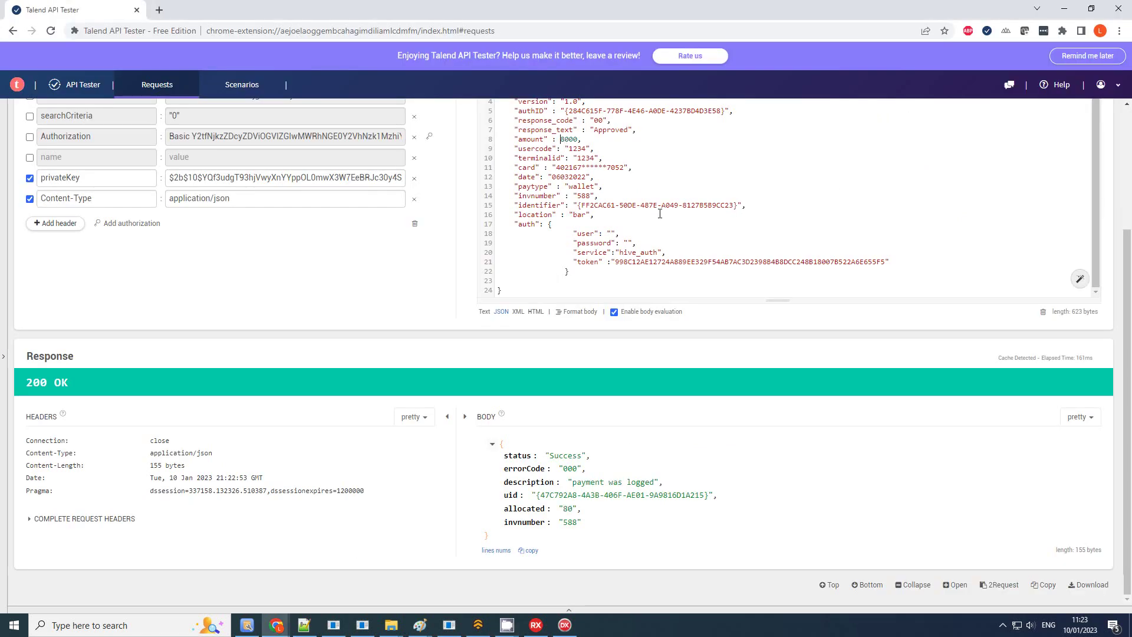
type("\"")
type("50\"")
double_click(582, 197)
scroll(673, 263, "up", 3)
left_click(1050, 181)
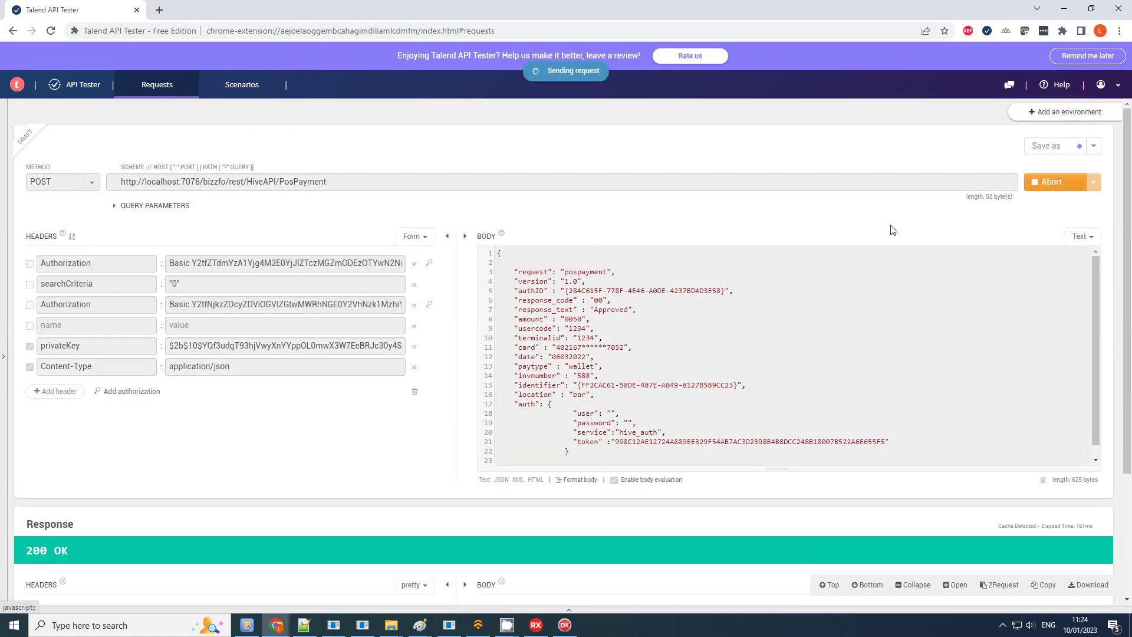
scroll(674, 339, "down", 5)
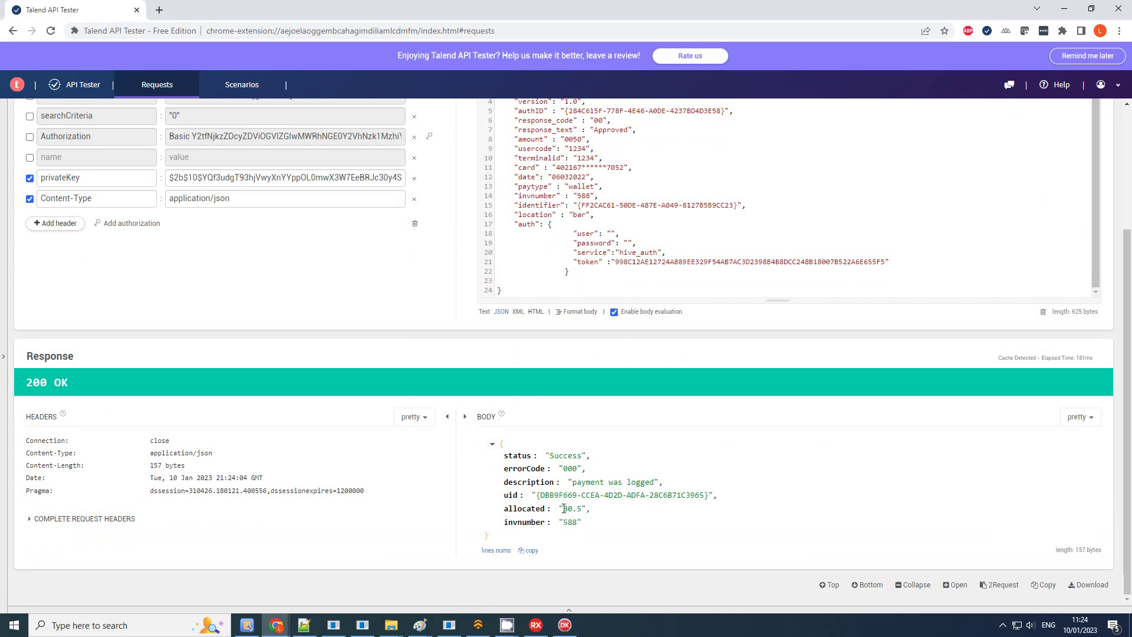
left_click_drag(562, 508, 593, 510)
Step: Confirm the 80.50 online payment for invoice 588 without a receipt, then switch to Bizzfo Hive
left_click(1065, 9)
left_click(766, 455)
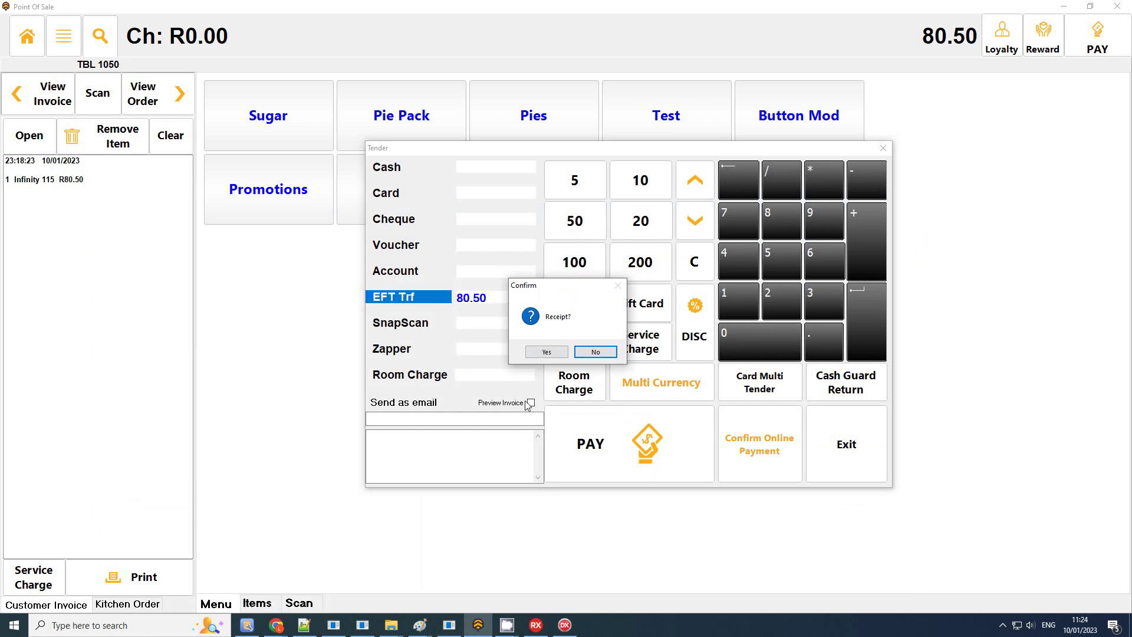
left_click(607, 357)
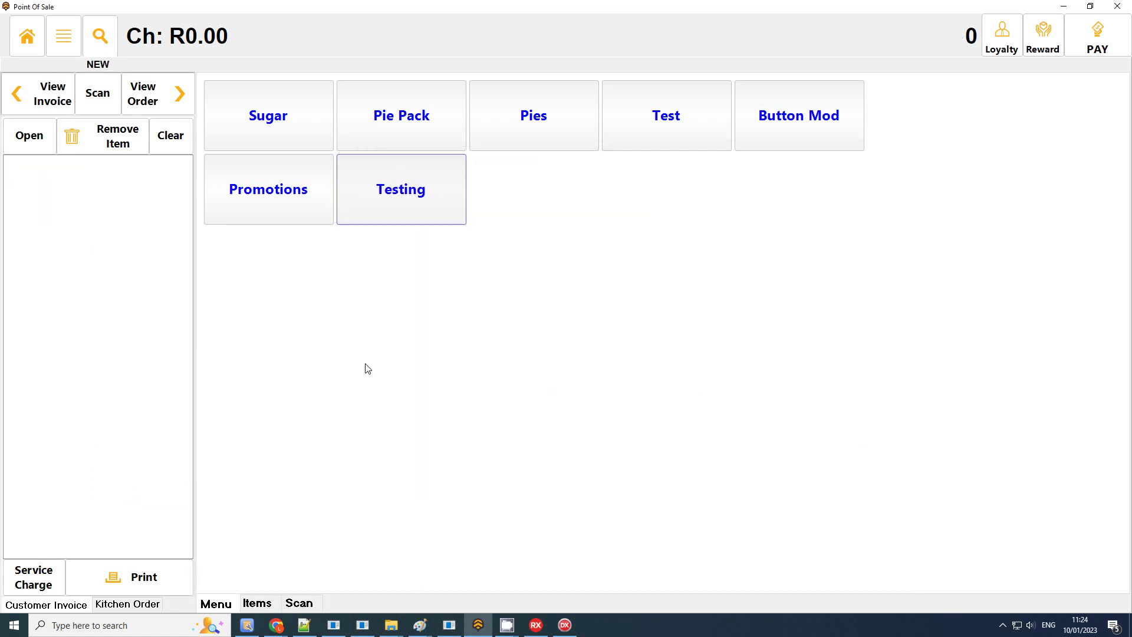
key("alt+Tab")
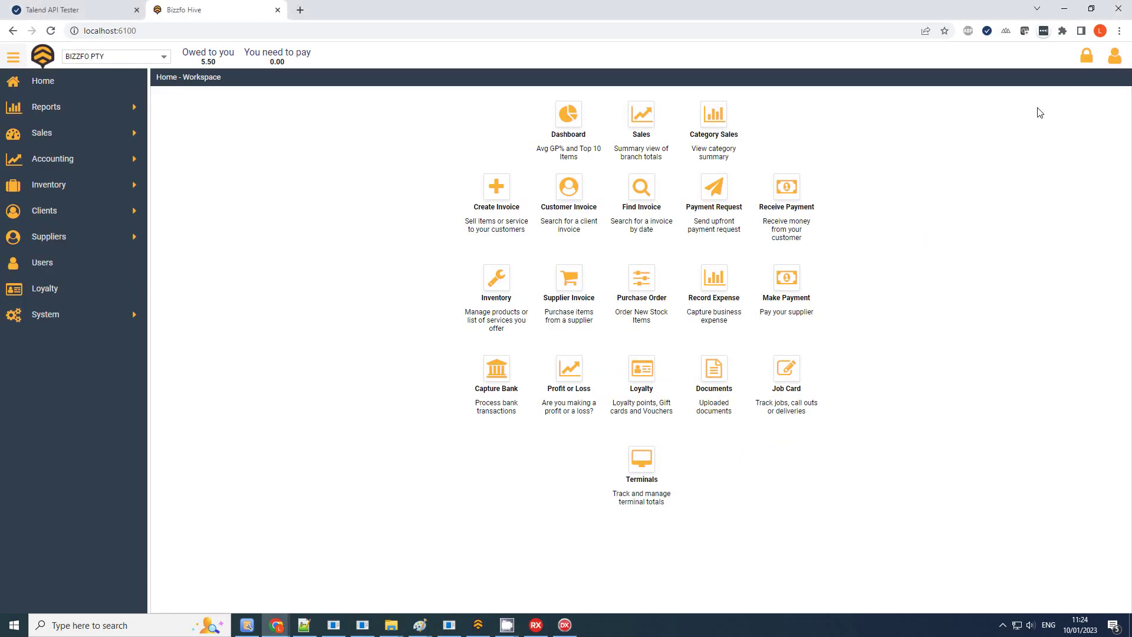
Step: In Account Settings > Integration - API, view the Branch 1 token for Provider - Make Online Payment
left_click(190, 28)
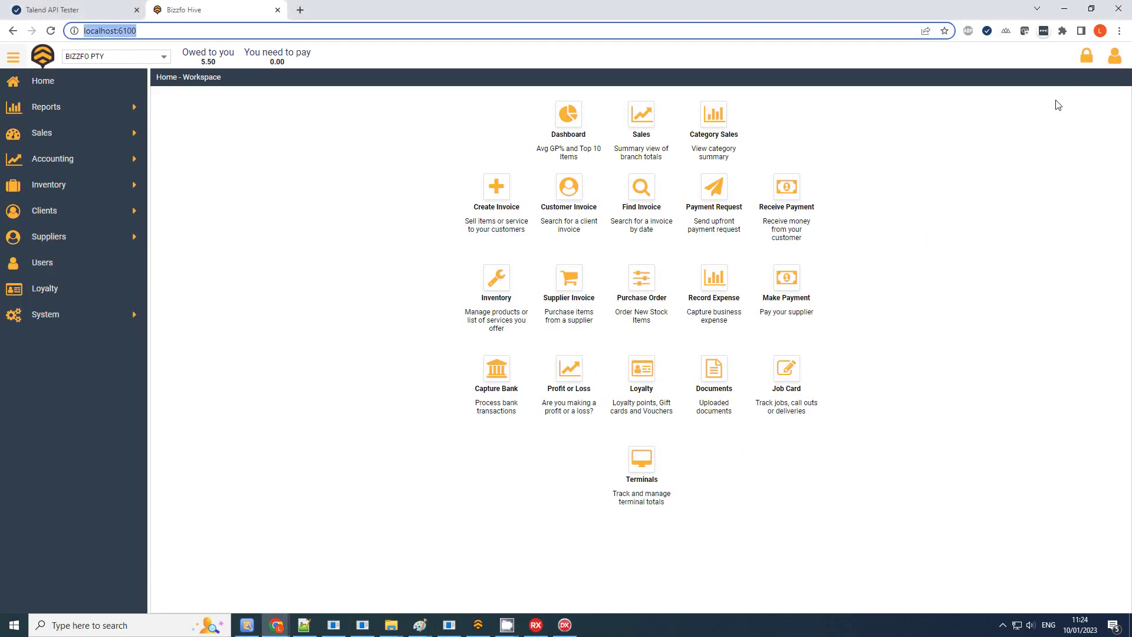
left_click(1119, 59)
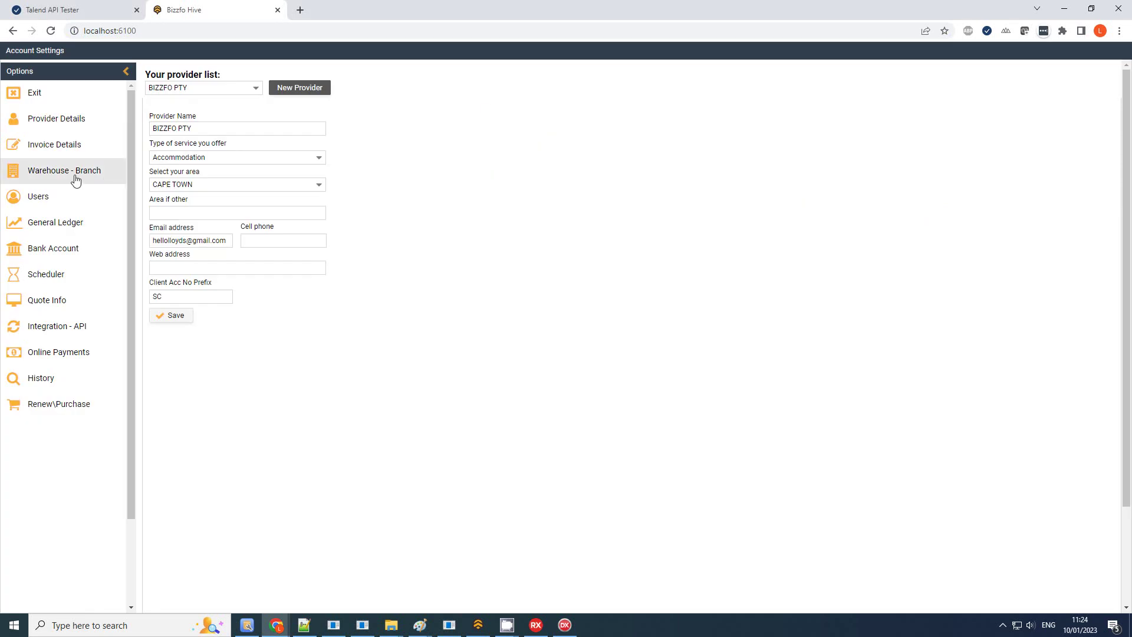
left_click(66, 328)
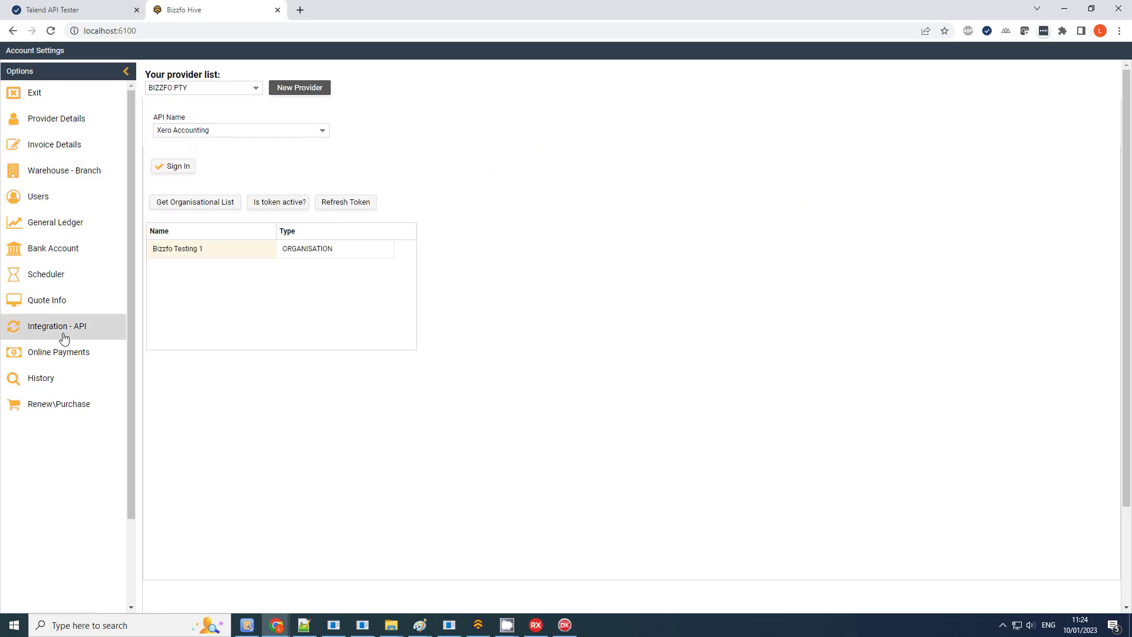
left_click(322, 131)
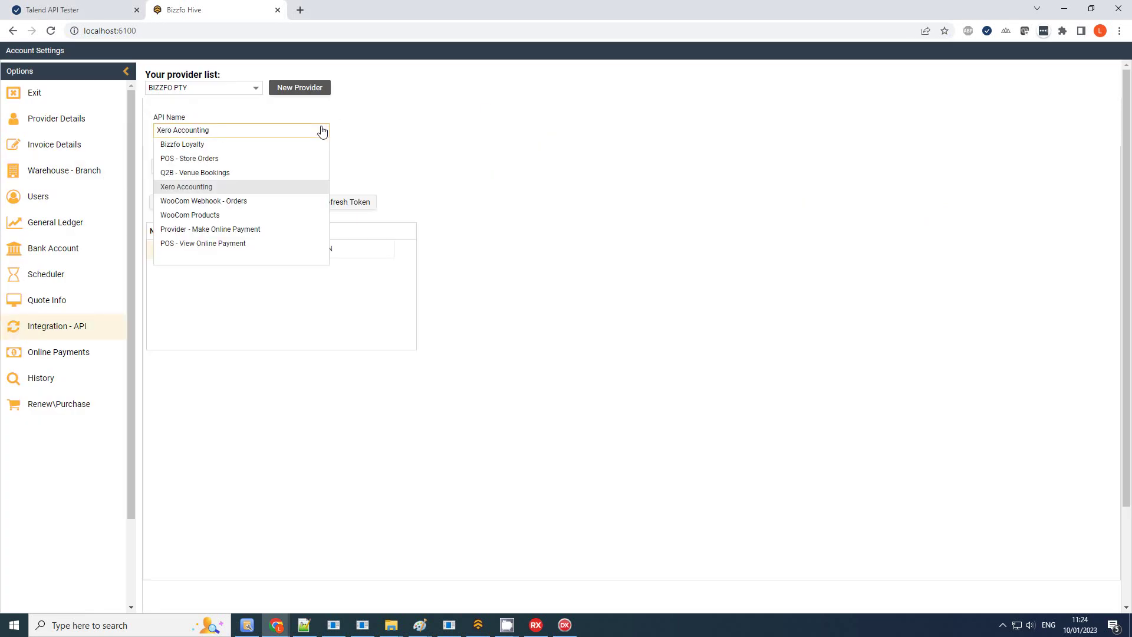
left_click(257, 231)
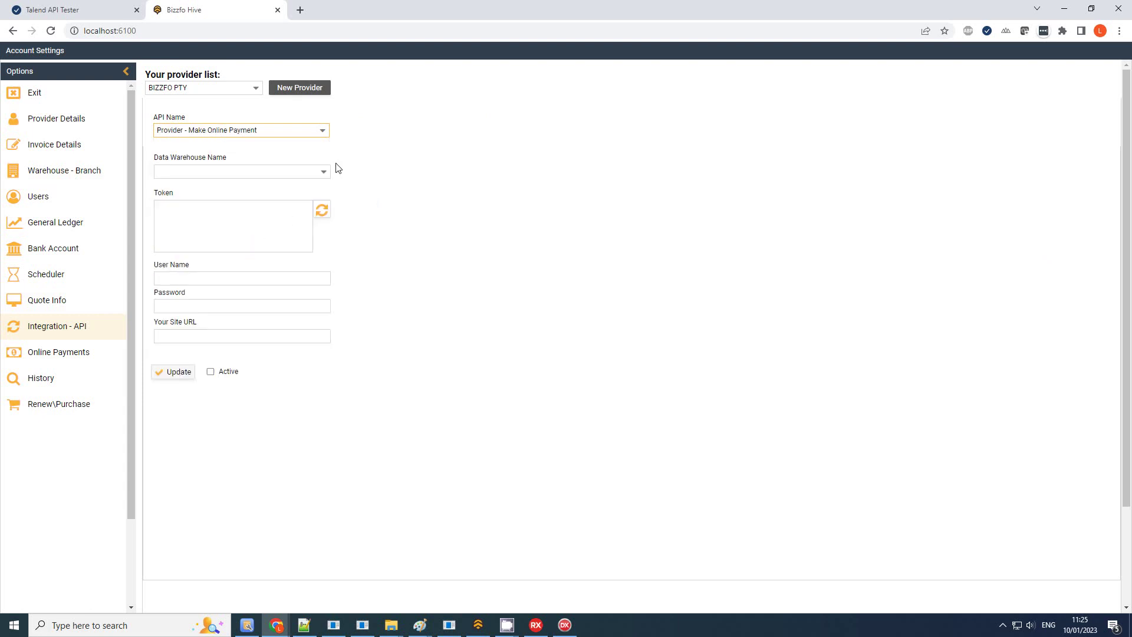
left_click(322, 171)
left_click(267, 188)
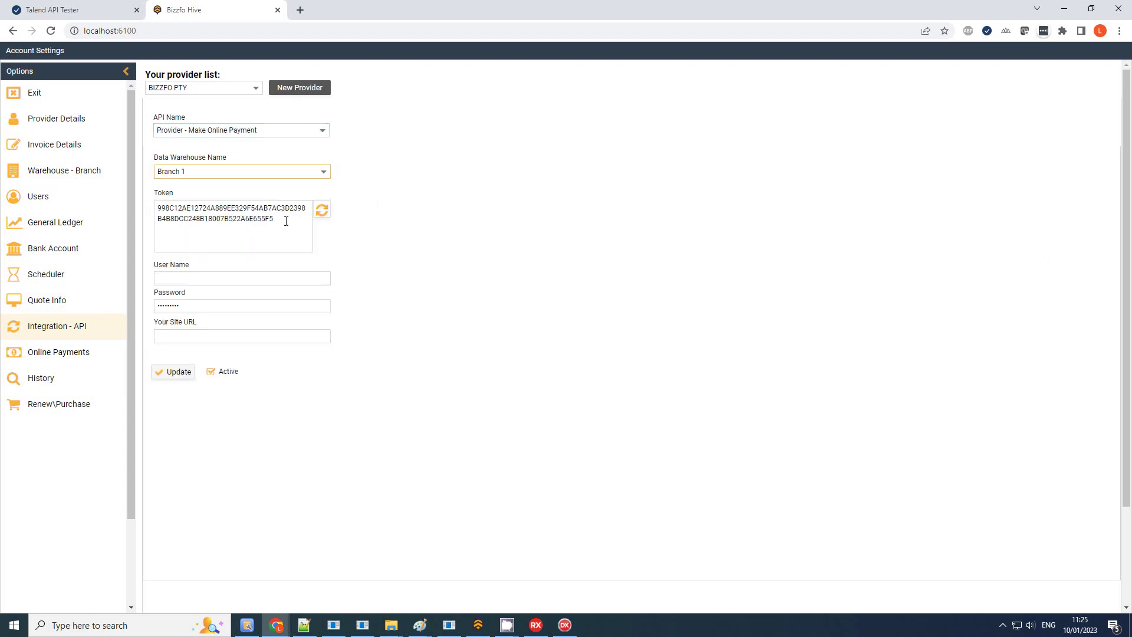
left_click(286, 221)
left_click_drag(287, 223, 159, 207)
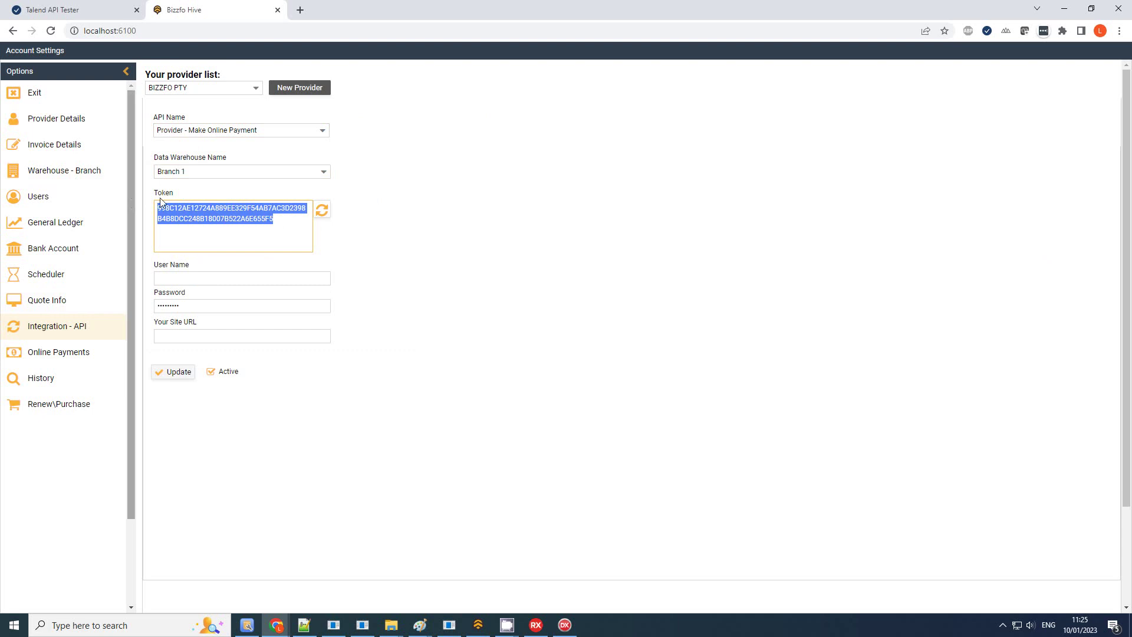
left_click(376, 157)
Step: Switch to the POS - View Online Payment integration and copy its Branch 1 token
left_click(323, 131)
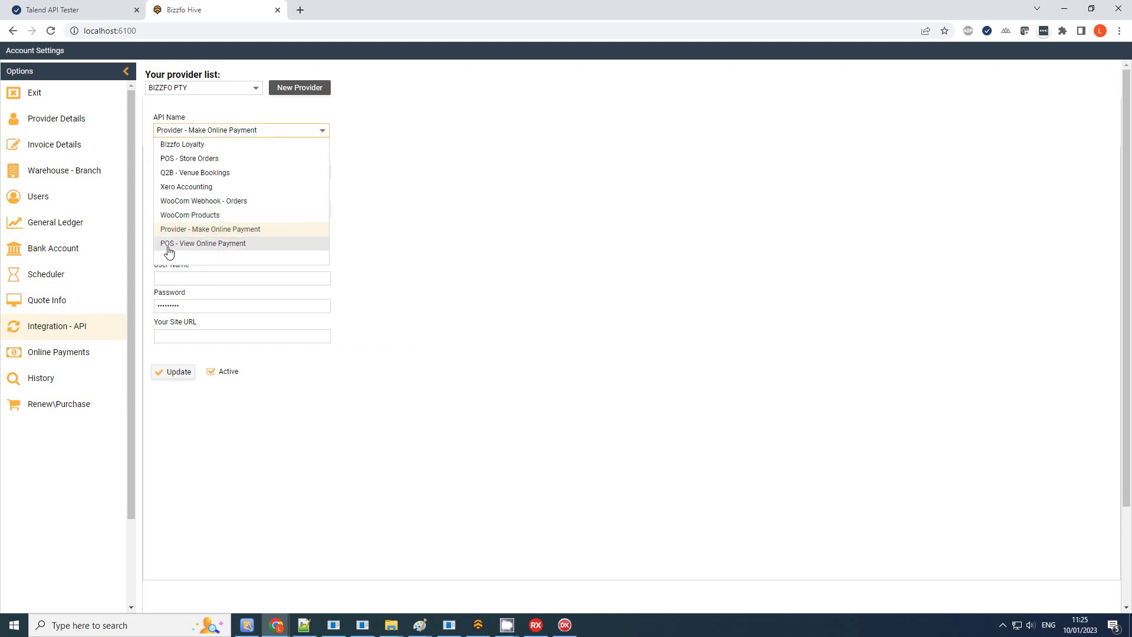
left_click(194, 245)
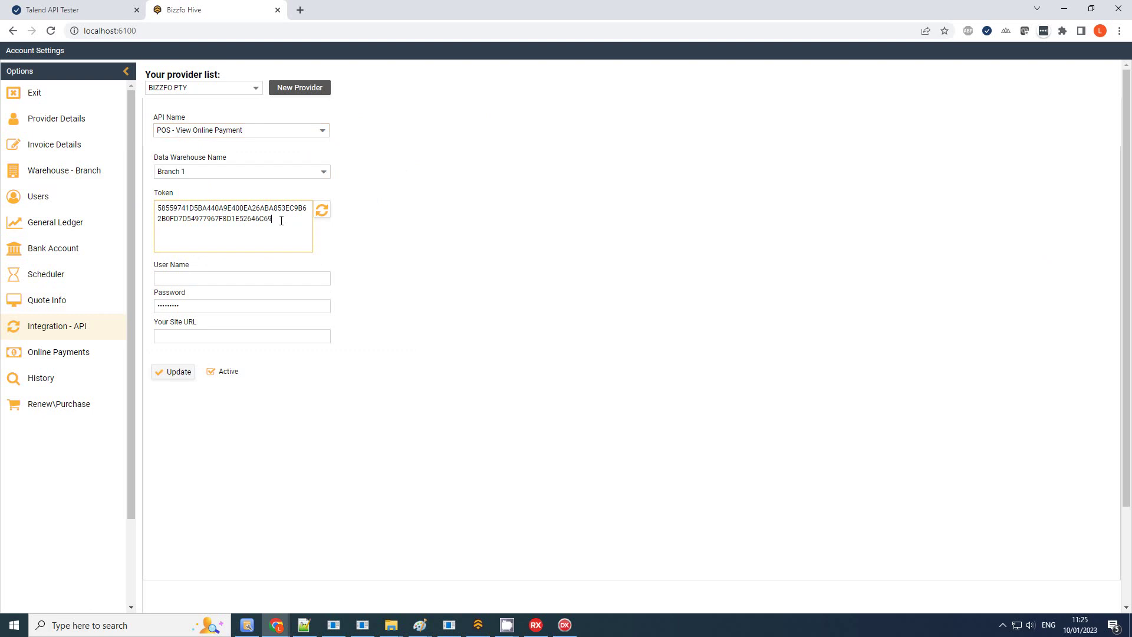
left_click_drag(289, 222, 140, 204)
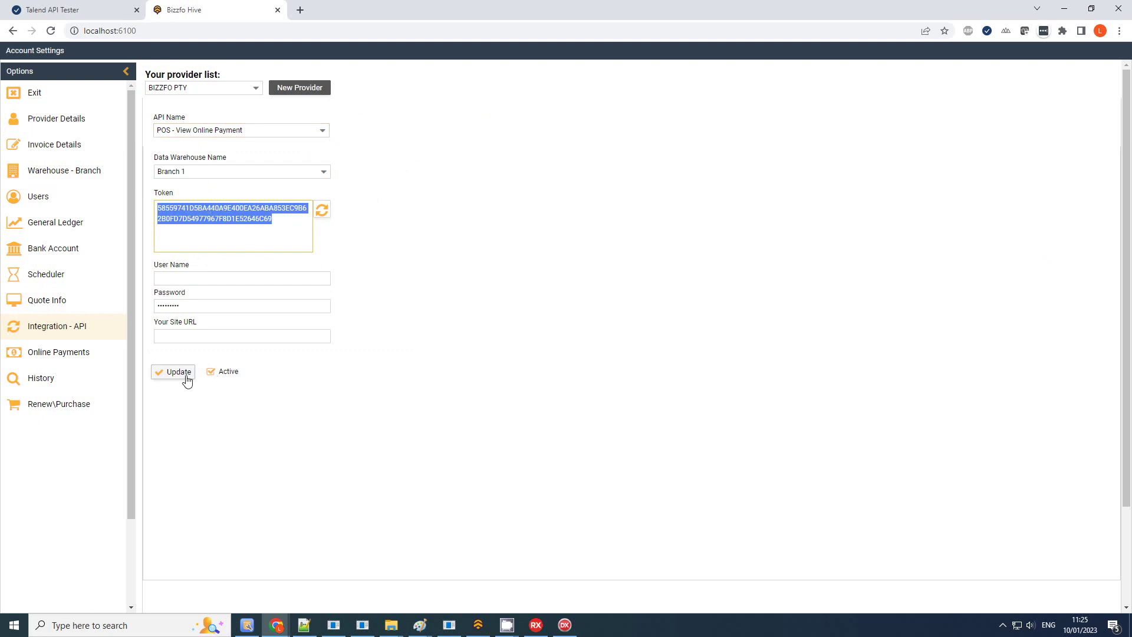
Step: Exit the sale to the main menu and open Program Options > Integration > Online Payments
left_click(1065, 8)
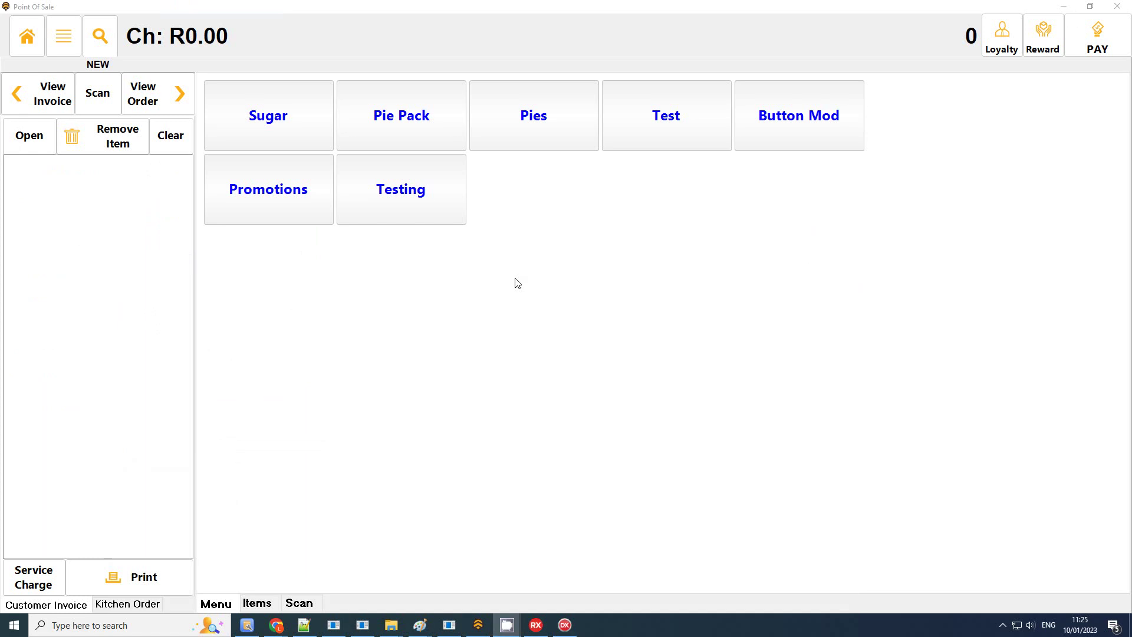
left_click(27, 36)
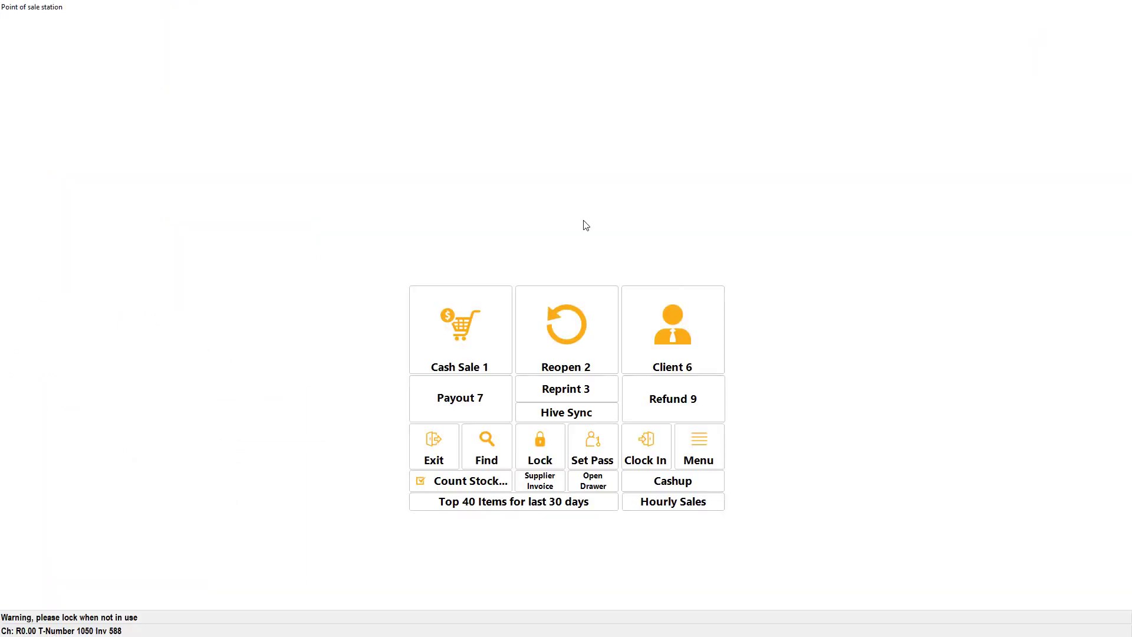
left_click(455, 451)
left_click(539, 425)
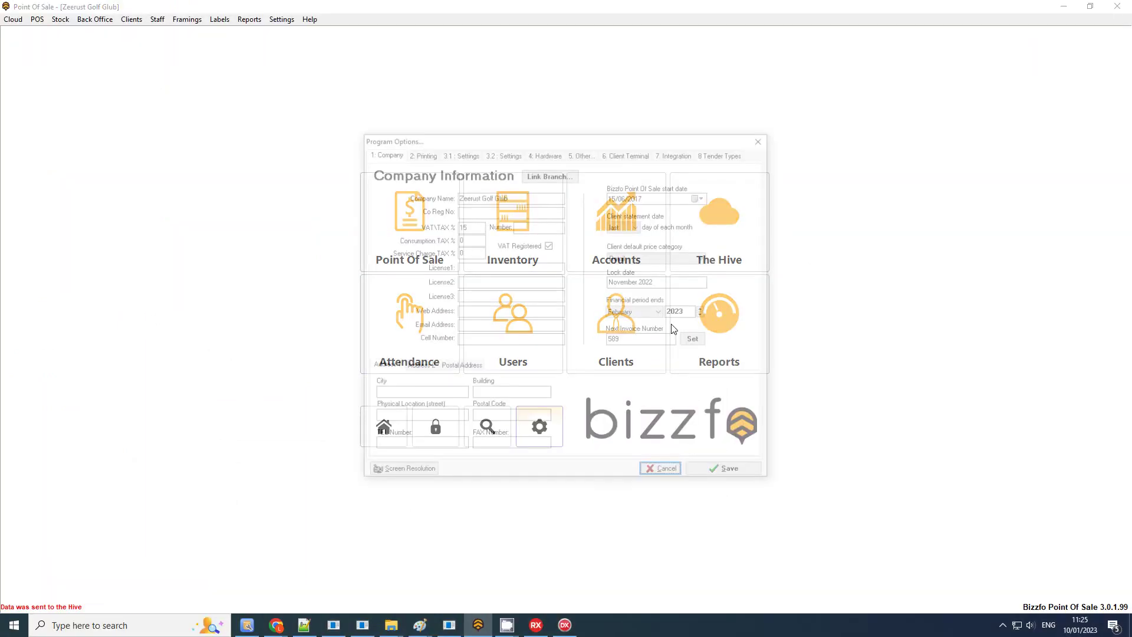
left_click(679, 153)
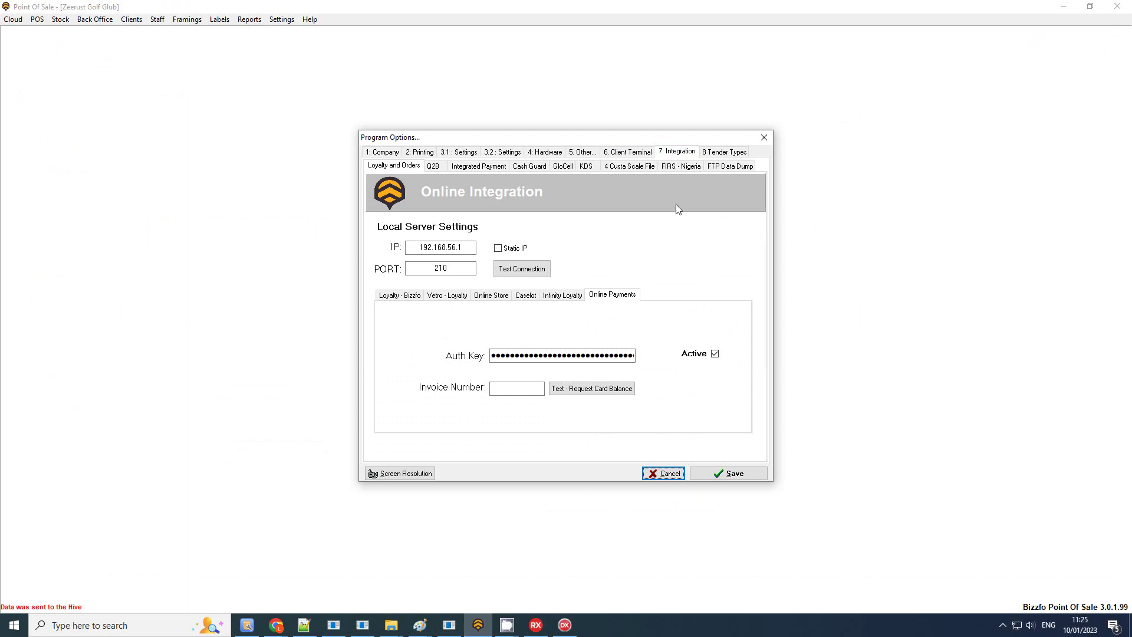
left_click(632, 296)
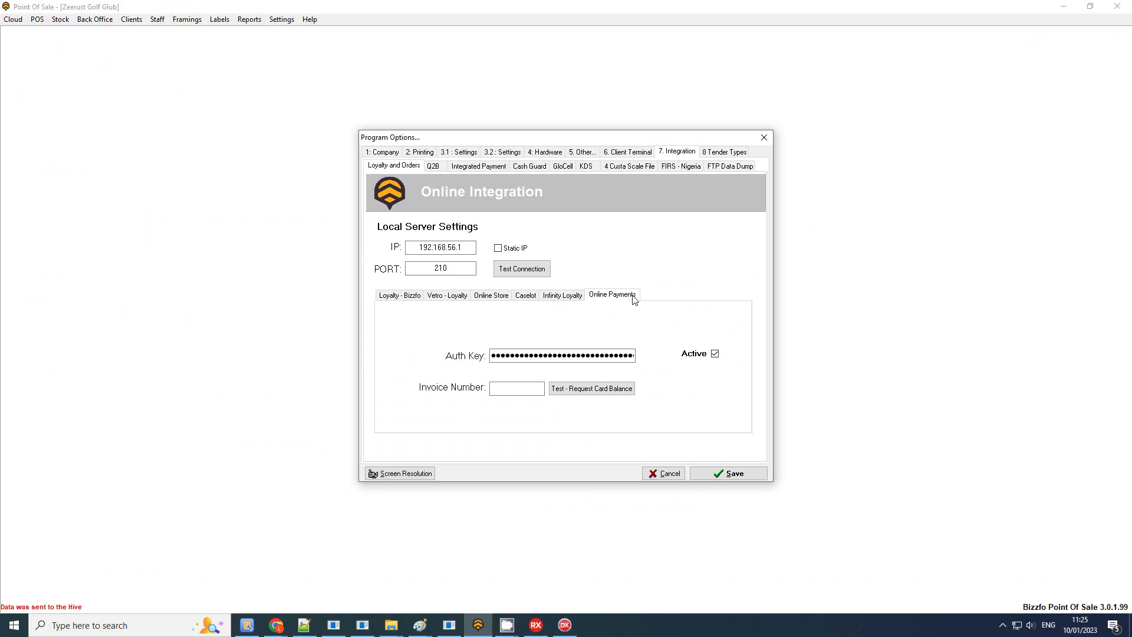
Step: Set the auth key and test invoice number 1, which returns closed with 511.00 allocated
double_click(570, 357)
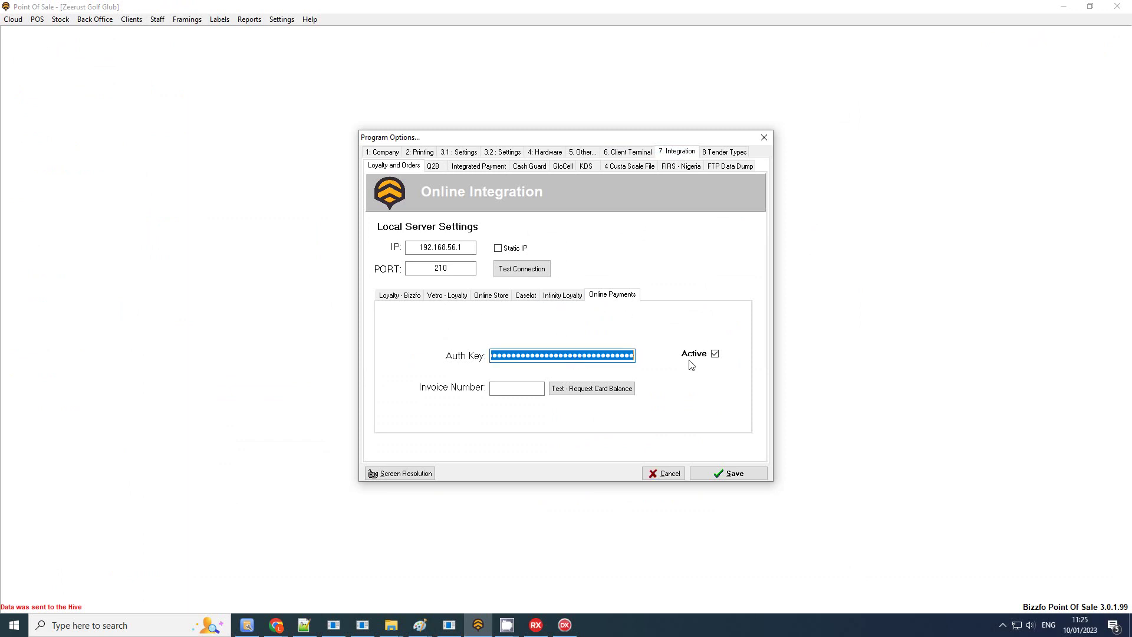
left_click(521, 389)
type("1")
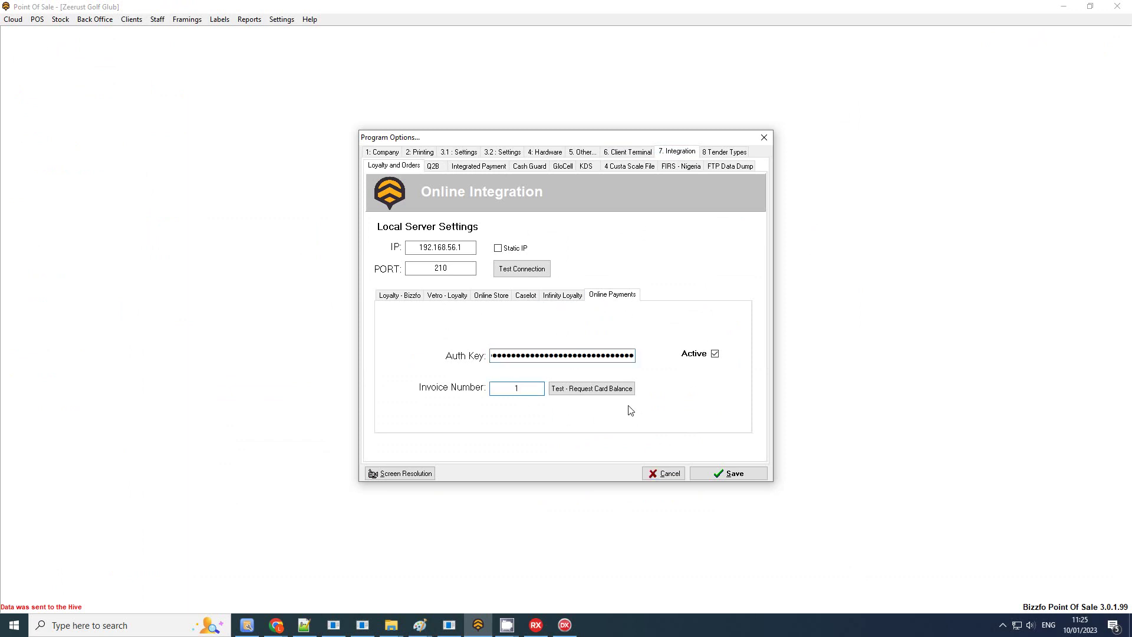
left_click(609, 390)
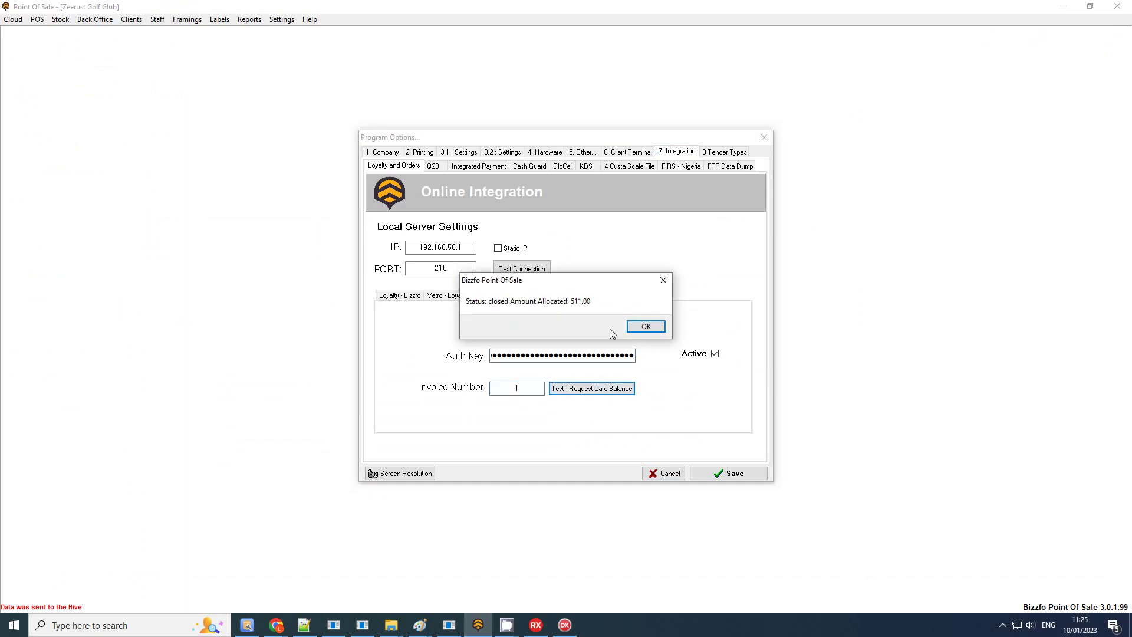
left_click(634, 329)
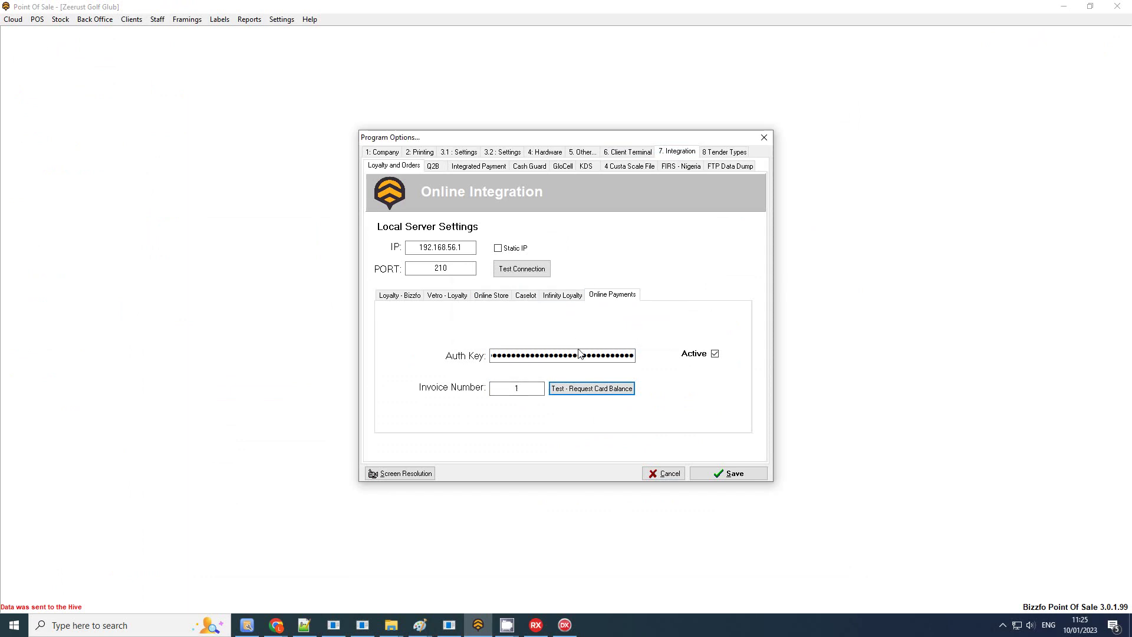
Step: Save the Program Options with the Online Payments auth key applied
left_click(726, 478)
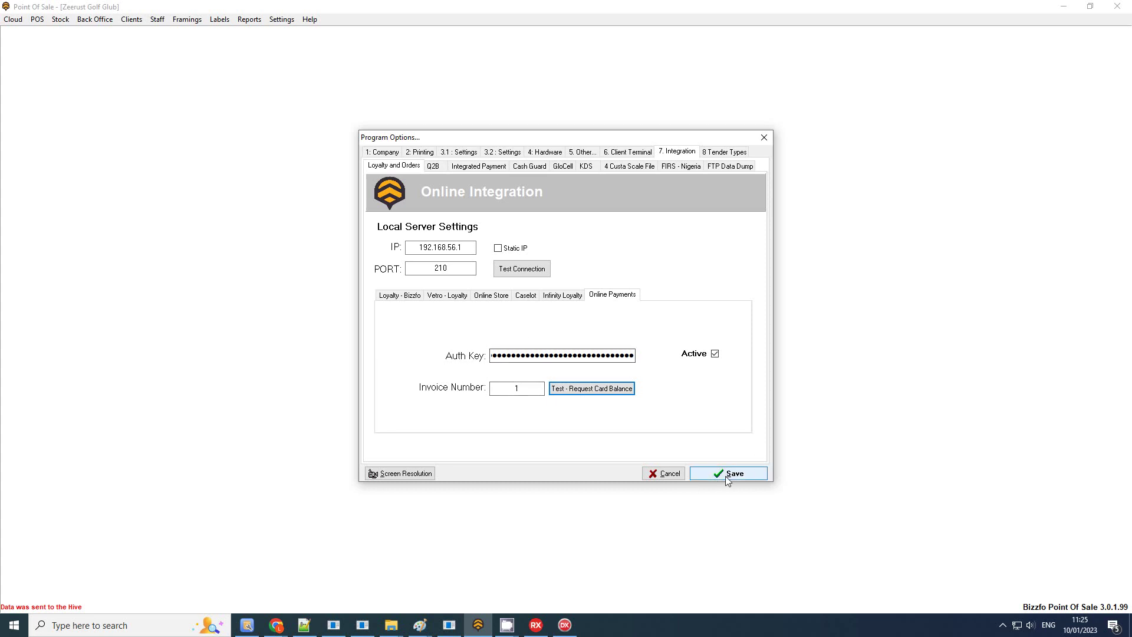